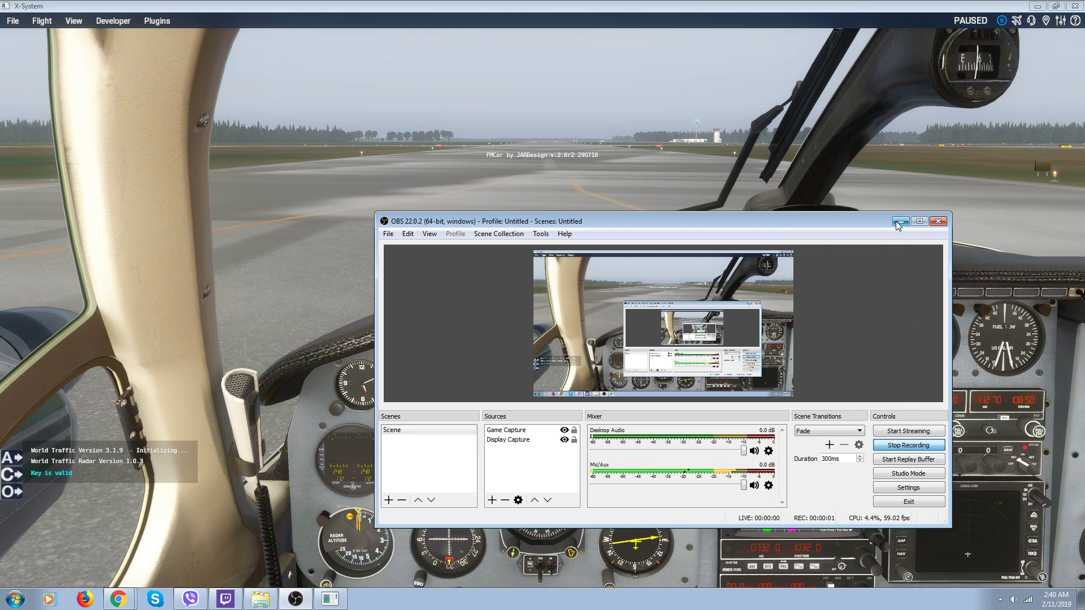
Step: Examine the plugins folder inside X-Plane 11's Resources folder in Windows Explorer, then return to the simulator
{"action": "left_click", "coordinate": [901, 221]}
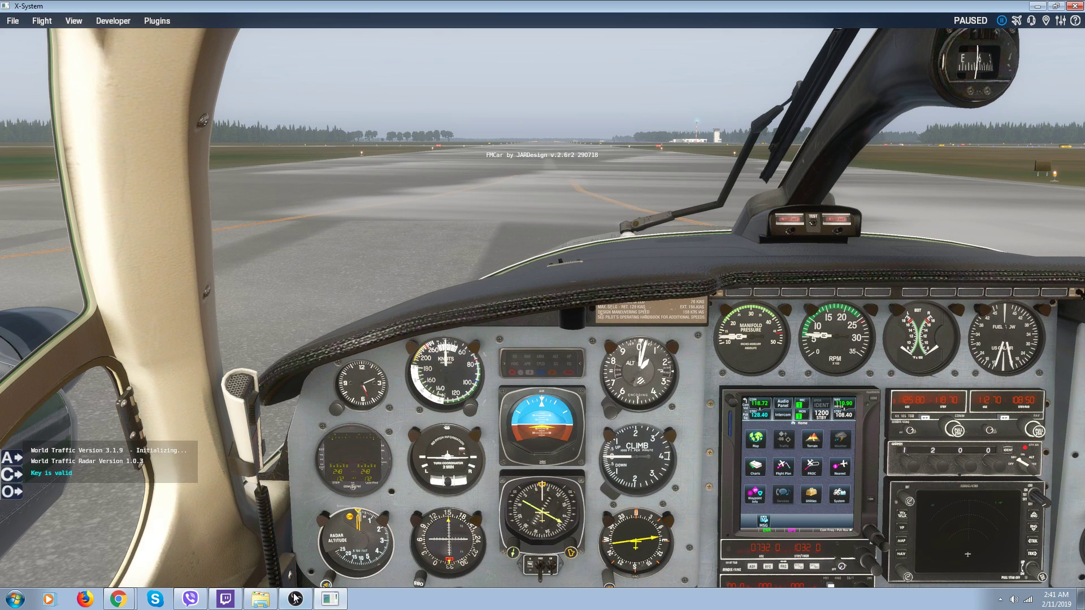
{"action": "left_click", "coordinate": [260, 599]}
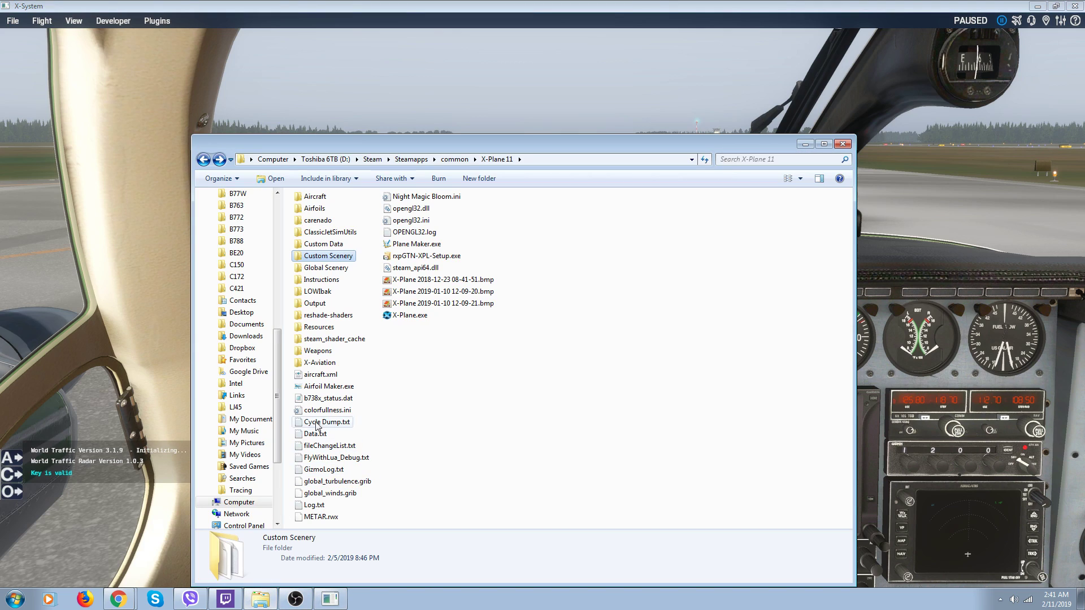
{"action": "left_click", "coordinate": [320, 329]}
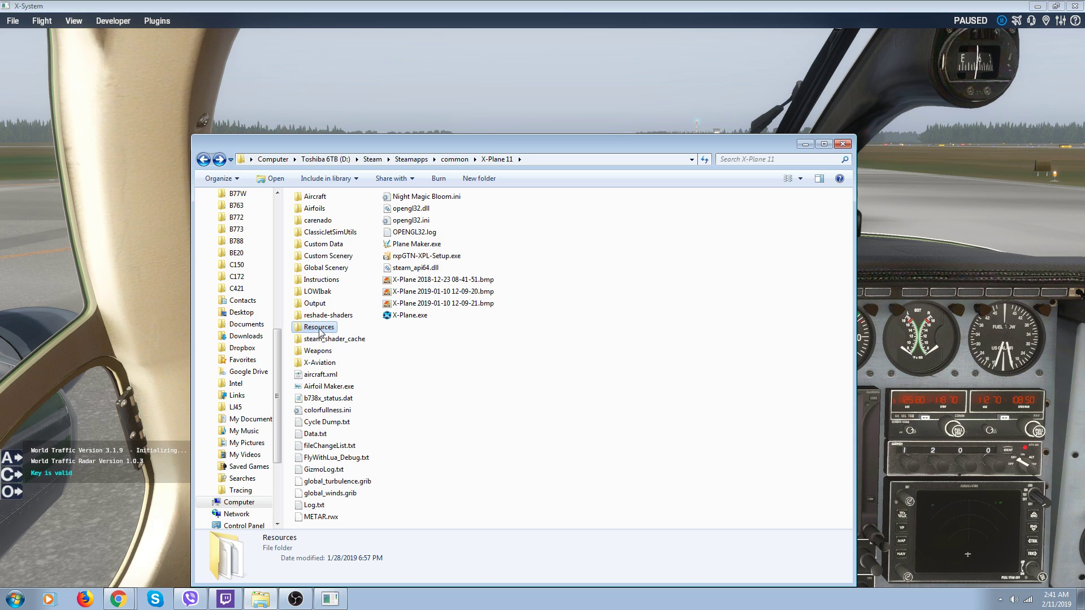
{"action": "double_click", "coordinate": [320, 329]}
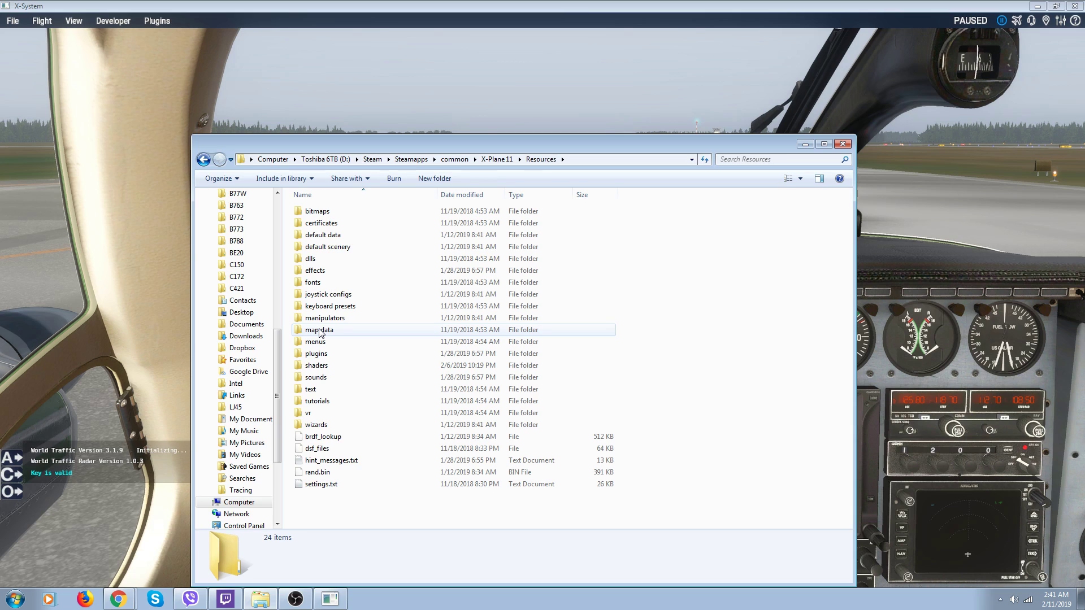
{"action": "double_click", "coordinate": [315, 356]}
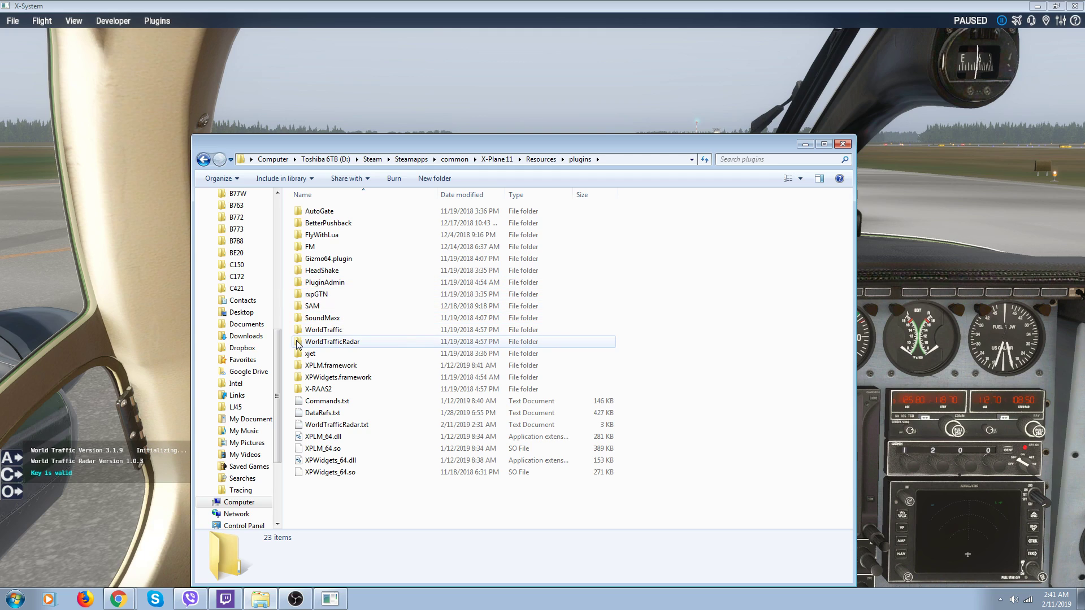
{"action": "left_click", "coordinate": [204, 160]}
{"action": "left_click", "coordinate": [204, 160]}
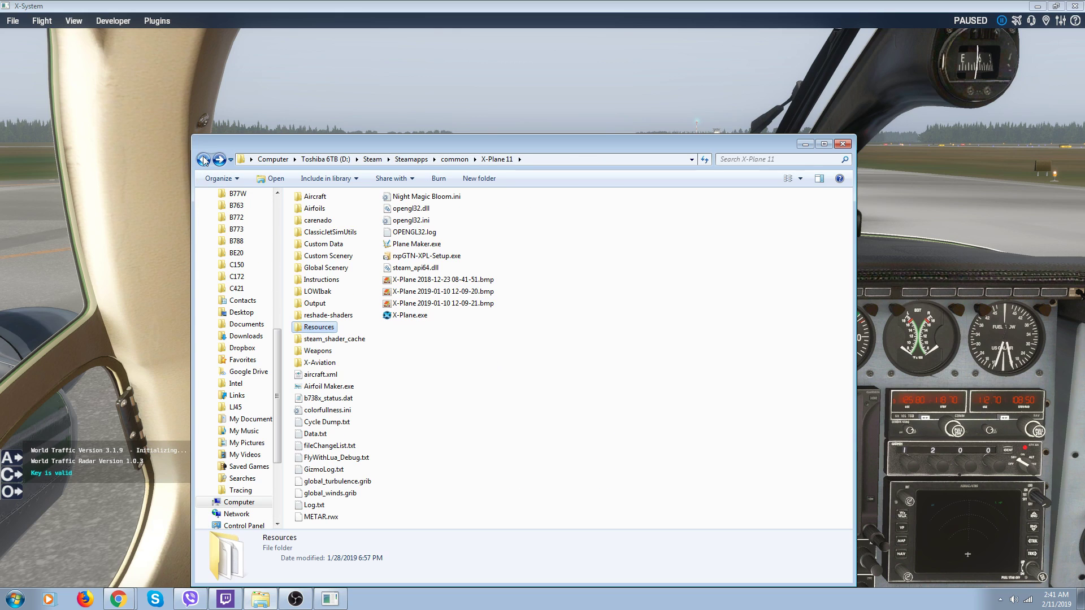
{"action": "left_click", "coordinate": [804, 145]}
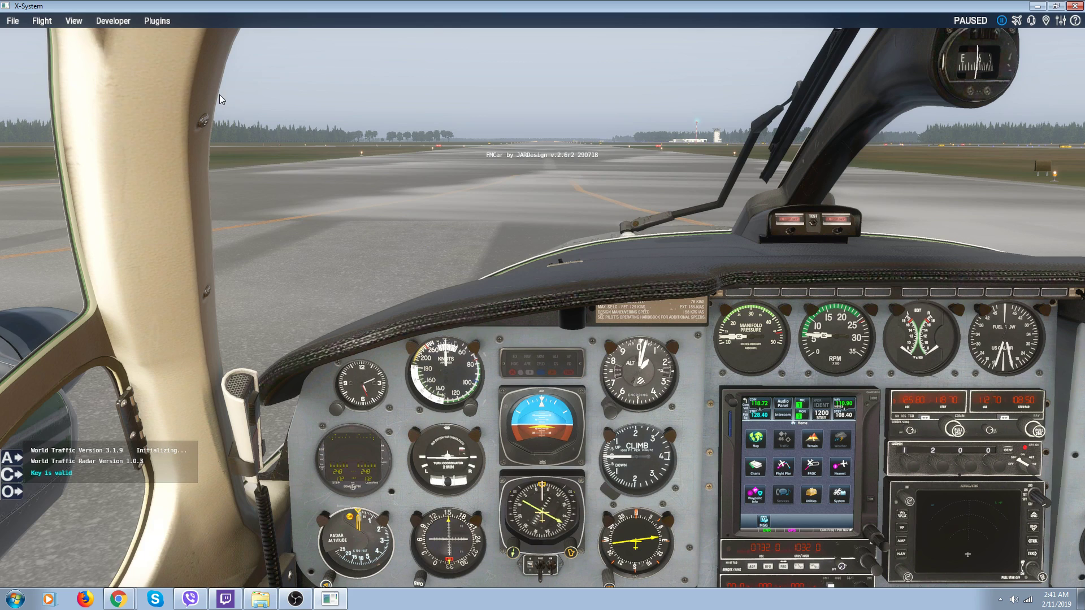
Step: Show the Reality XP GTN 1 window over the cockpit and shrink it to cover less of the view
{"action": "left_click", "coordinate": [158, 22]}
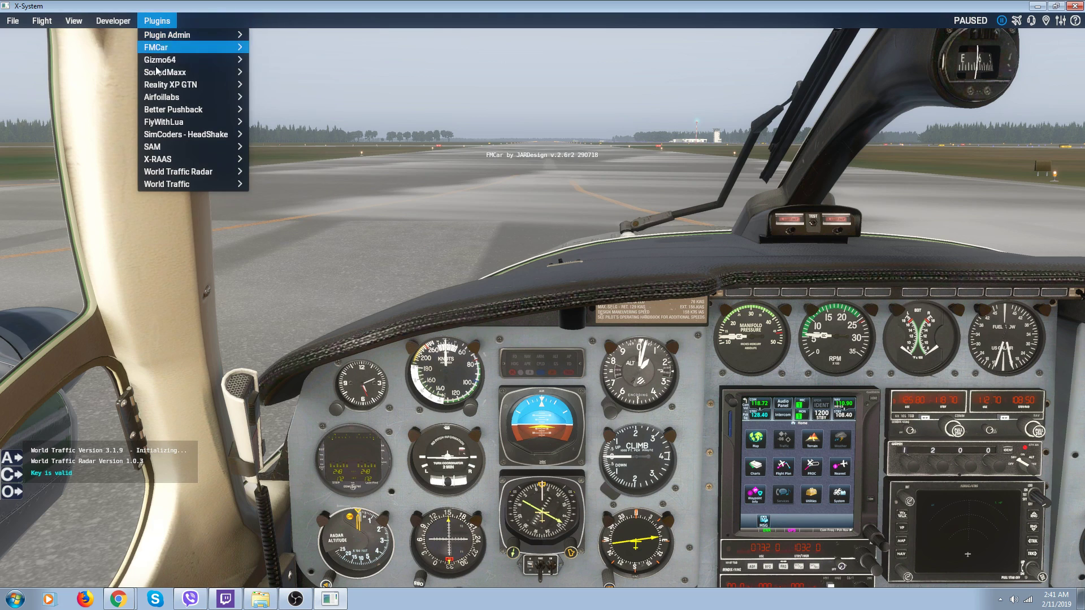
{"action": "mouse_move", "coordinate": [157, 102]}
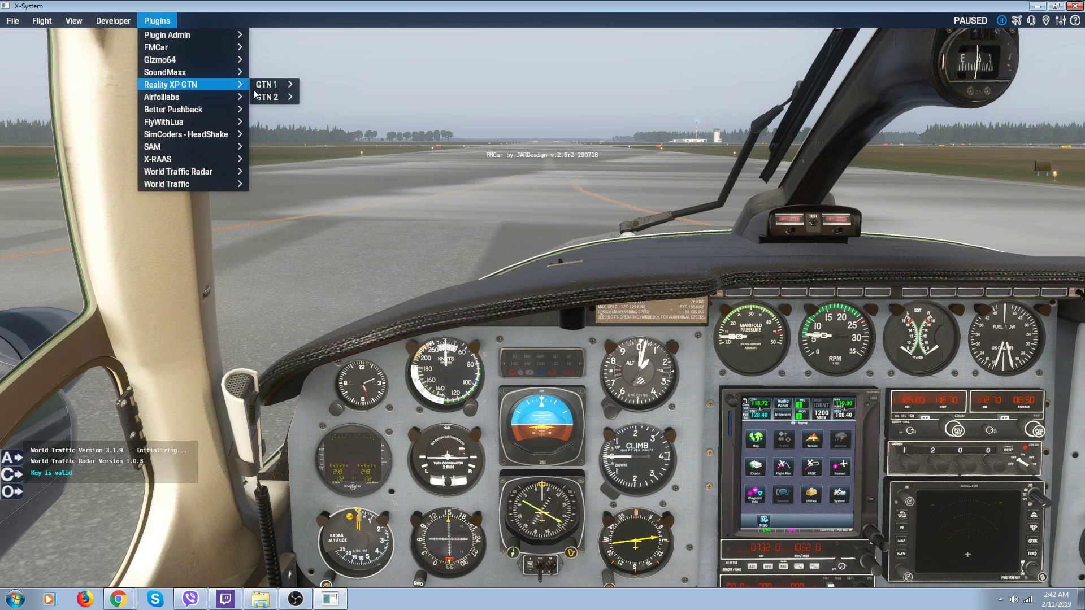
{"action": "mouse_move", "coordinate": [261, 90]}
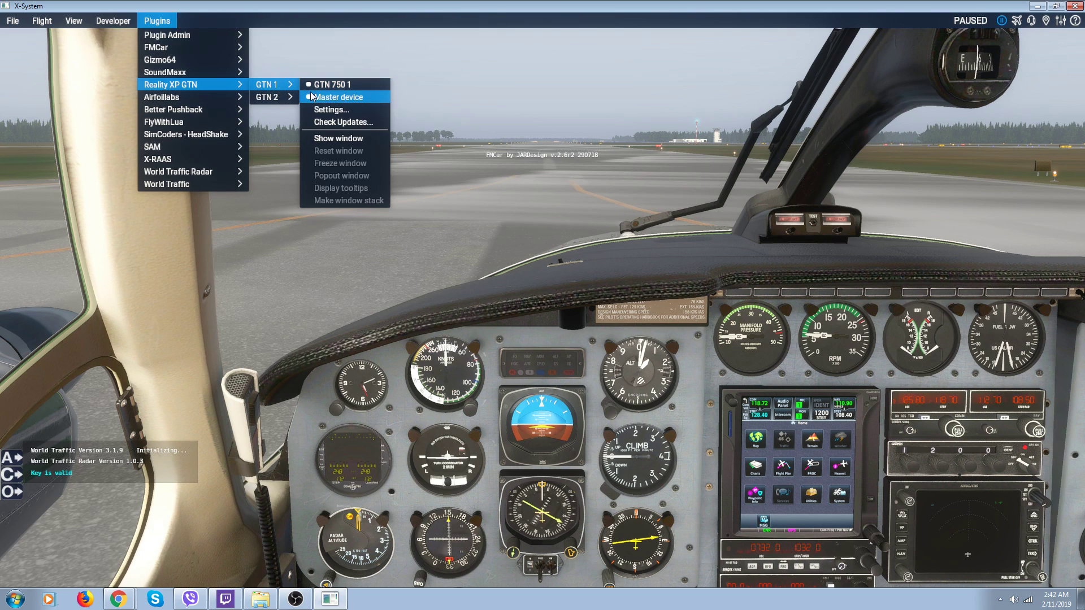
{"action": "left_click", "coordinate": [326, 139]}
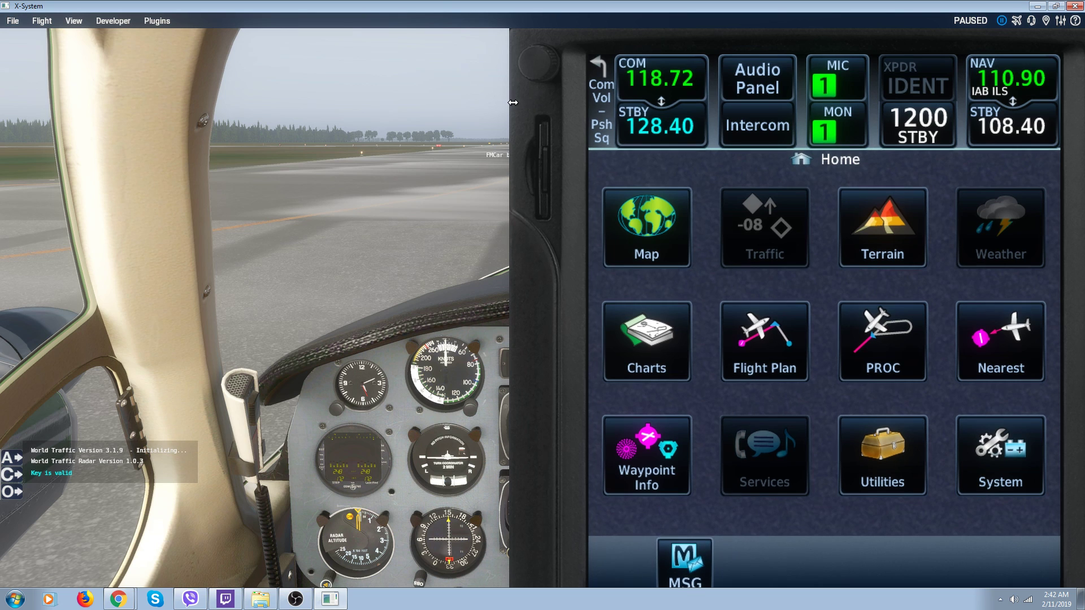
{"action": "left_click_drag", "start_coordinate": [515, 102], "coordinate": [782, 134]}
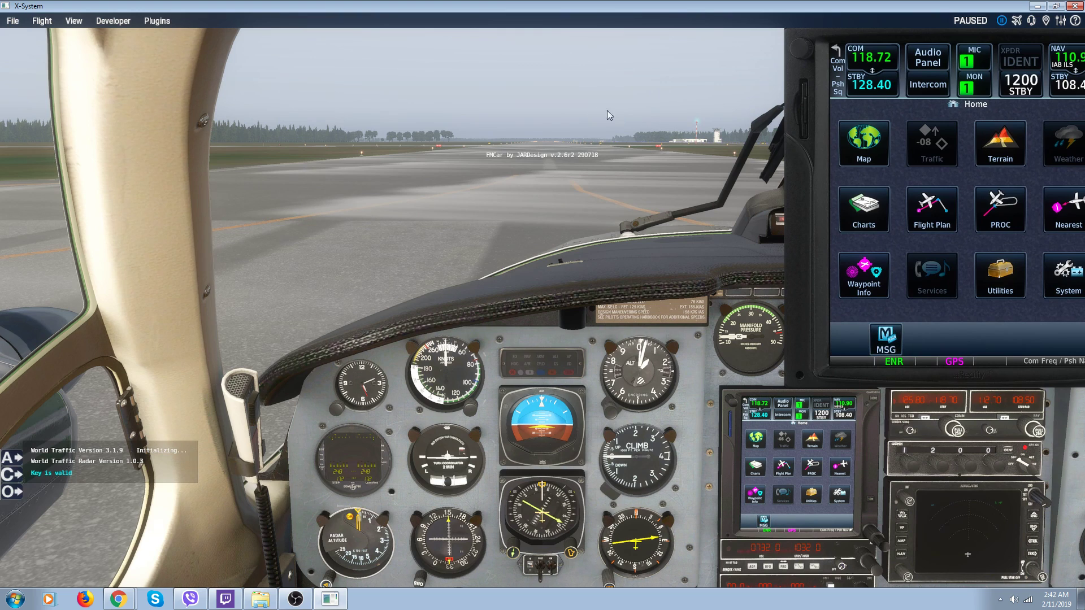
Step: Hide the Reality XP GTN 1 window
{"action": "left_click", "coordinate": [158, 22]}
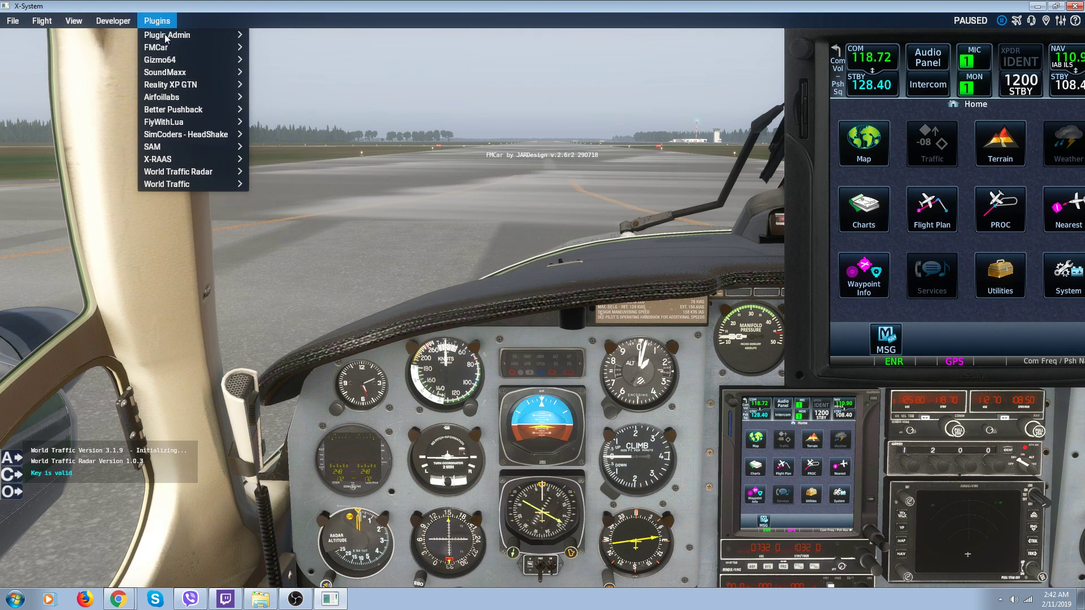
{"action": "mouse_move", "coordinate": [268, 93]}
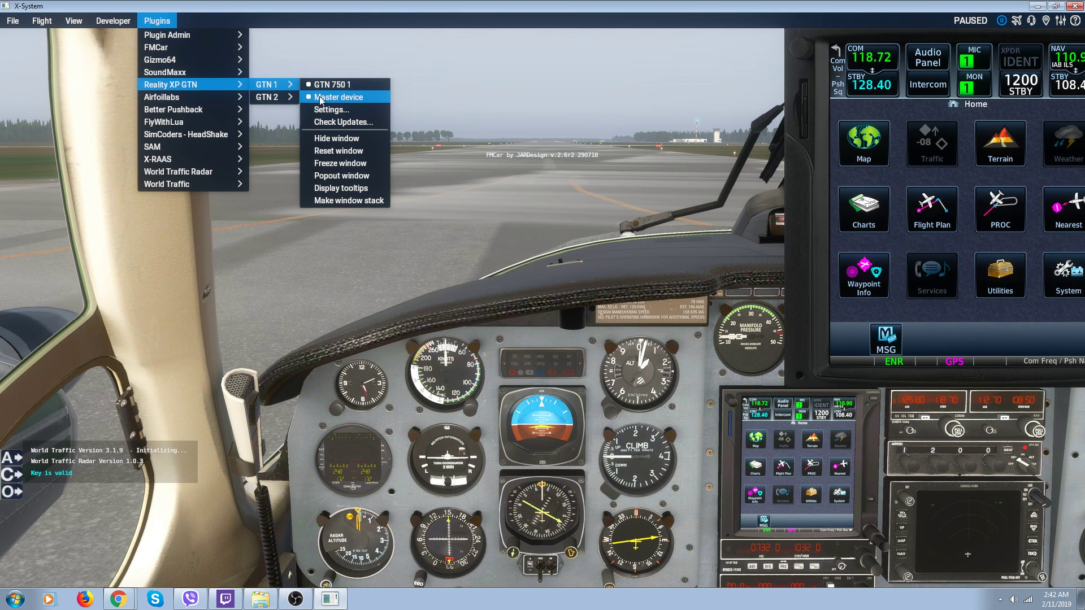
{"action": "left_click", "coordinate": [337, 138]}
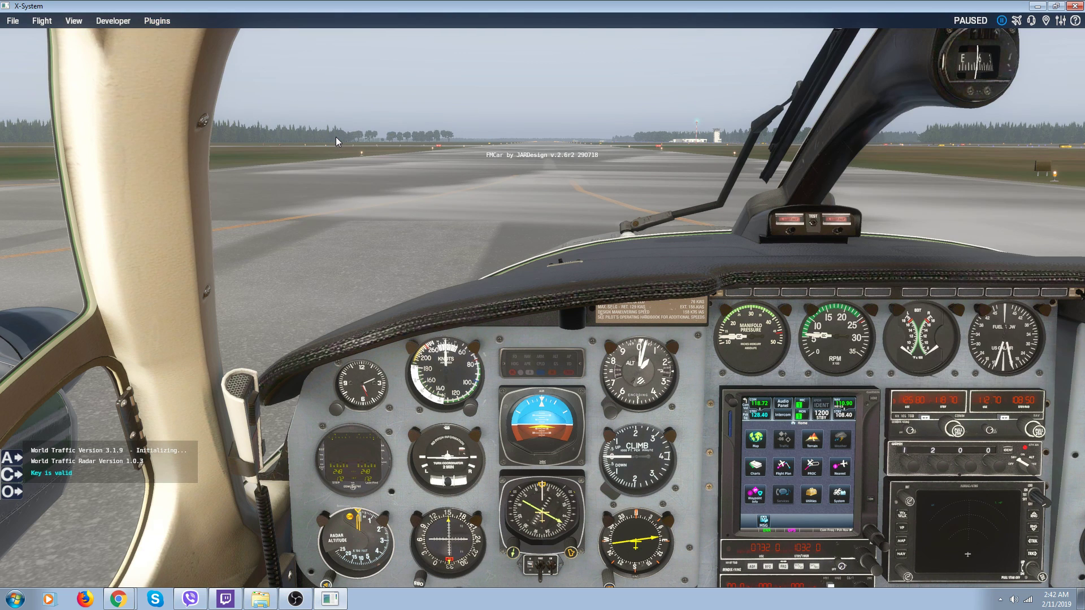
Step: View the Map page on the panel-mounted GTN 750, try different map ranges, and return to its Home page
{"action": "key", "text": "Down"}
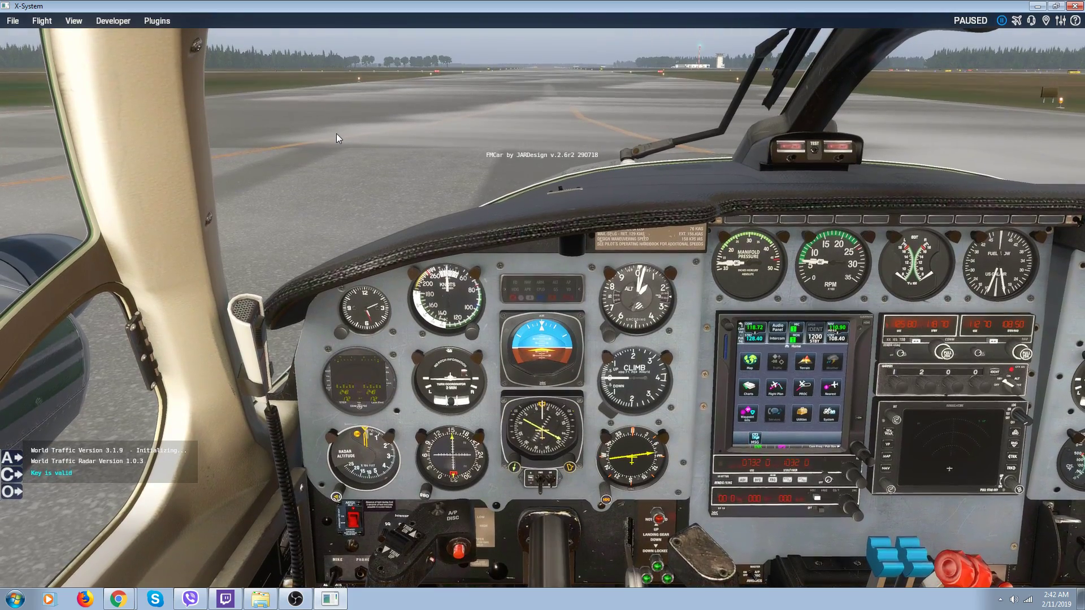
{"action": "key", "text": "equal"}
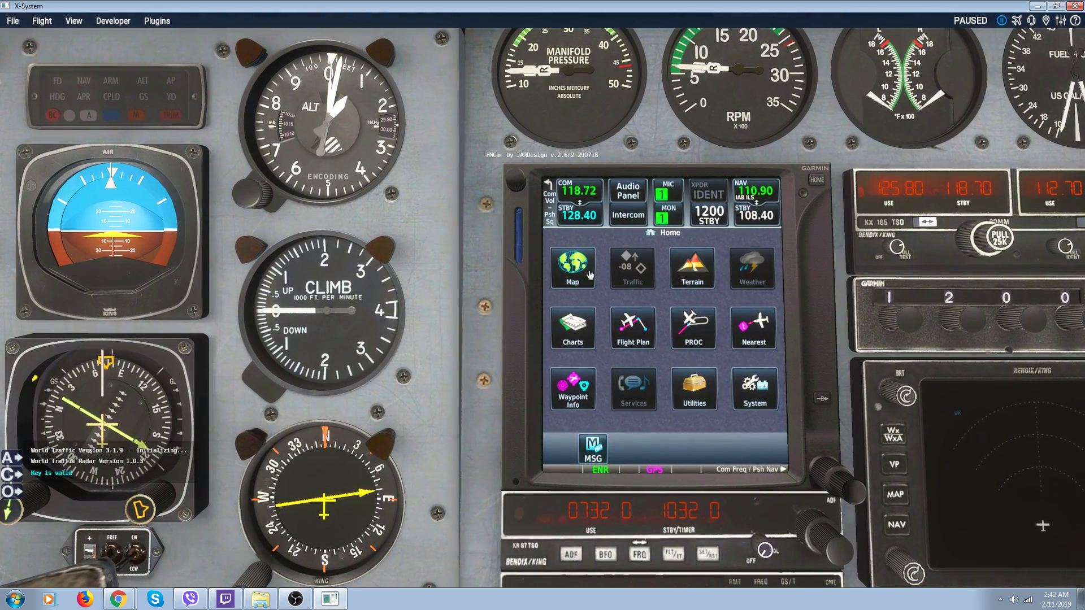
{"action": "left_click", "coordinate": [582, 274]}
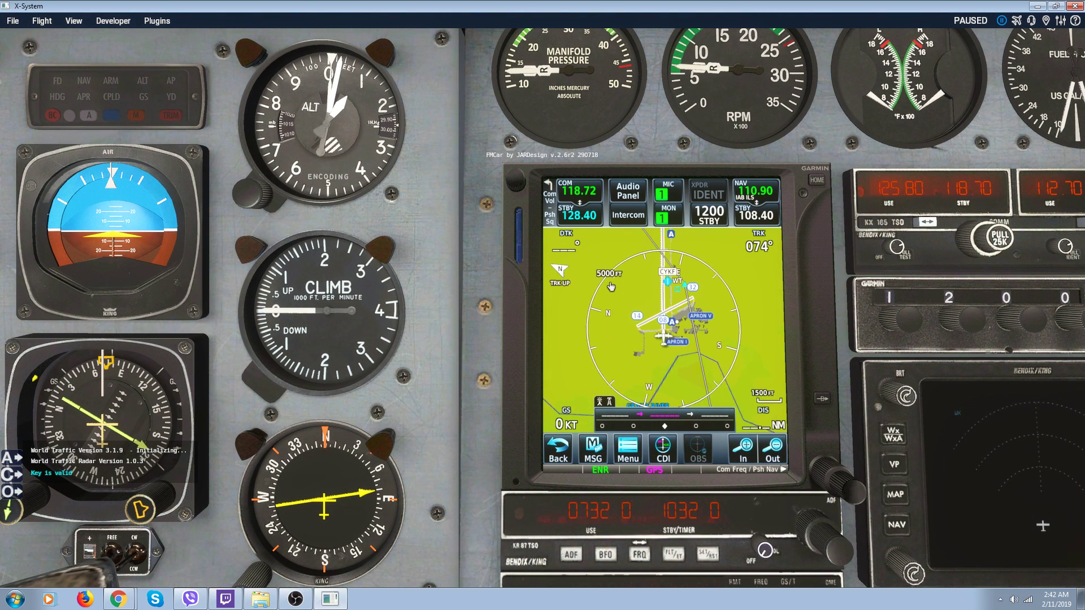
{"action": "scroll", "coordinate": [611, 287], "scroll_direction": "up", "scroll_amount": 1}
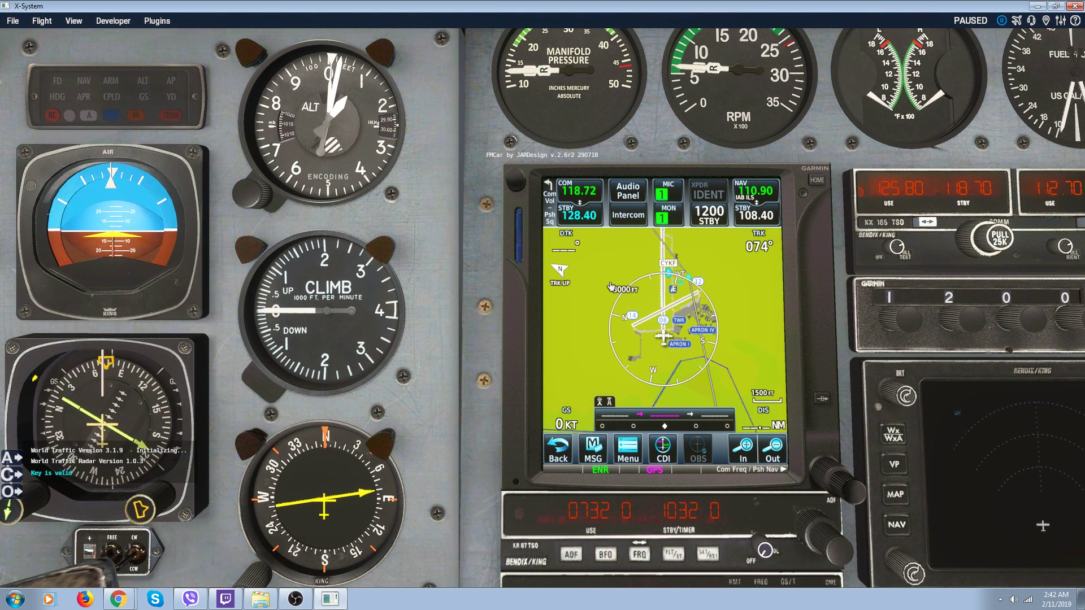
{"action": "scroll", "coordinate": [611, 286], "scroll_direction": "down", "scroll_amount": 1}
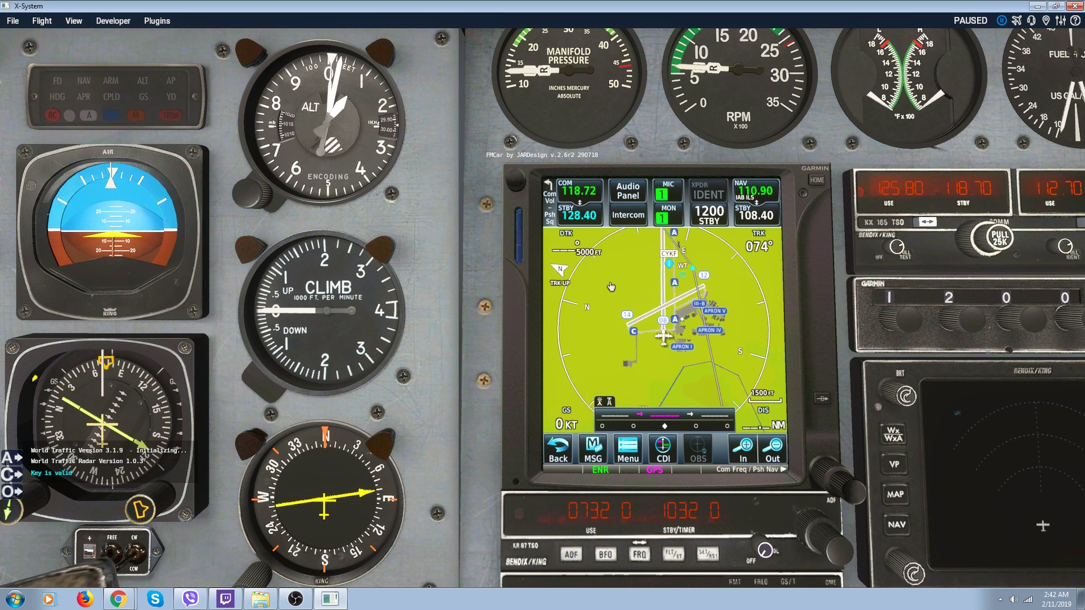
{"action": "left_click", "coordinate": [564, 452]}
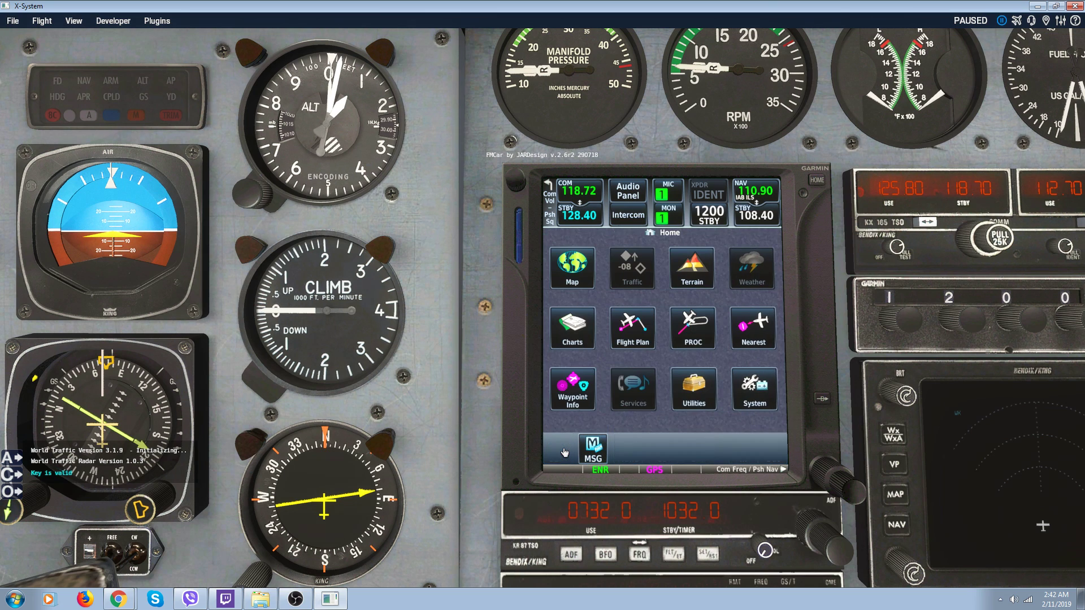
Step: Open the Waypoint Info page for CYKF from the GTN's active flight plan
{"action": "left_click", "coordinate": [637, 341]}
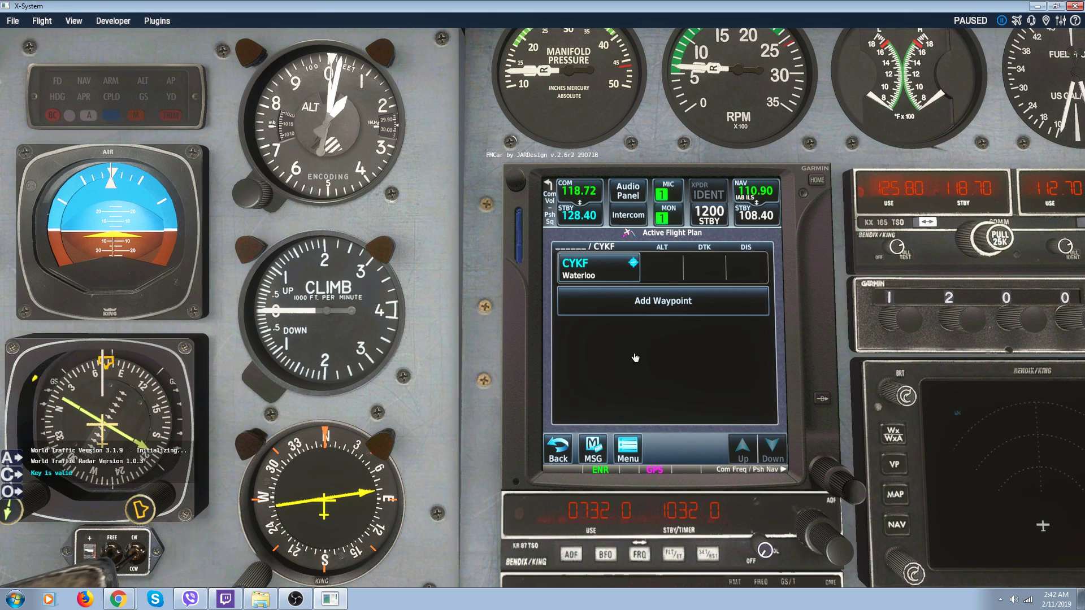
{"action": "left_click", "coordinate": [594, 274]}
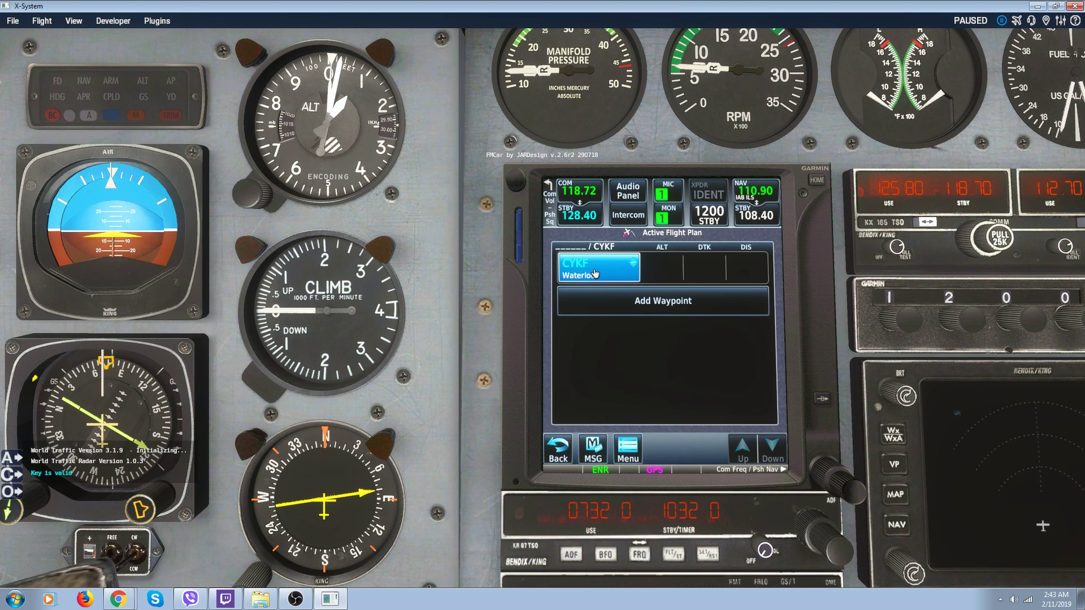
{"action": "left_click", "coordinate": [594, 273]}
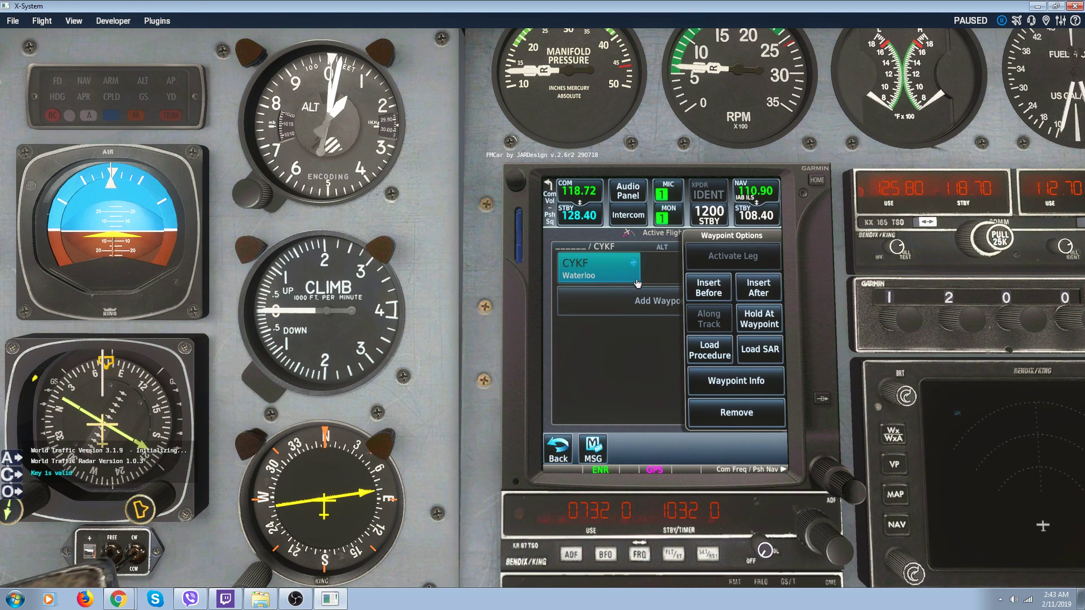
{"action": "left_click", "coordinate": [745, 385]}
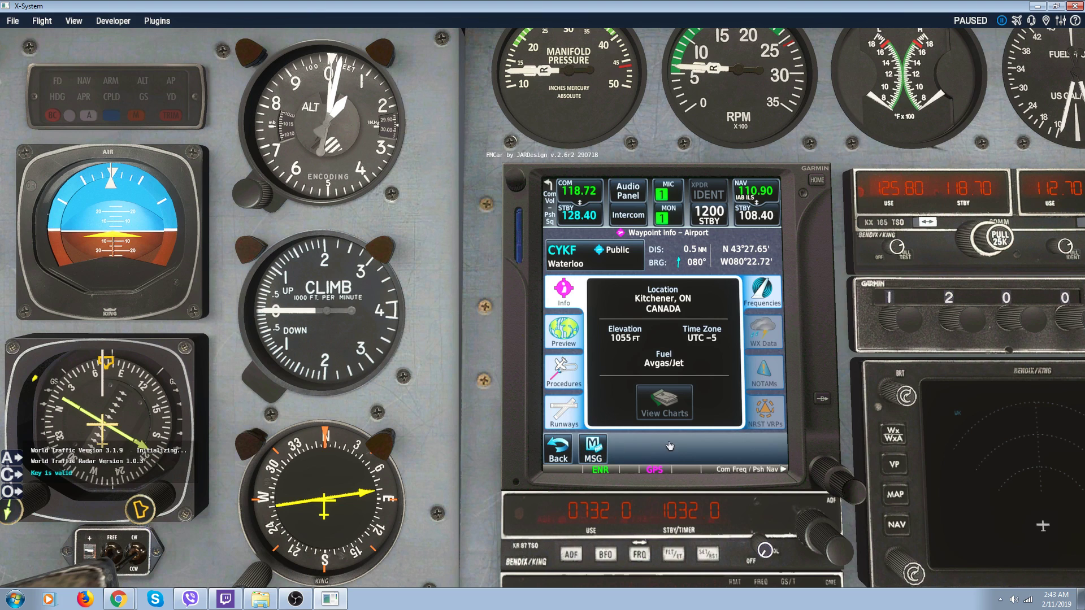
Step: View CYKF's runway information and inspect the runway map at different ranges
{"action": "left_click", "coordinate": [563, 423]}
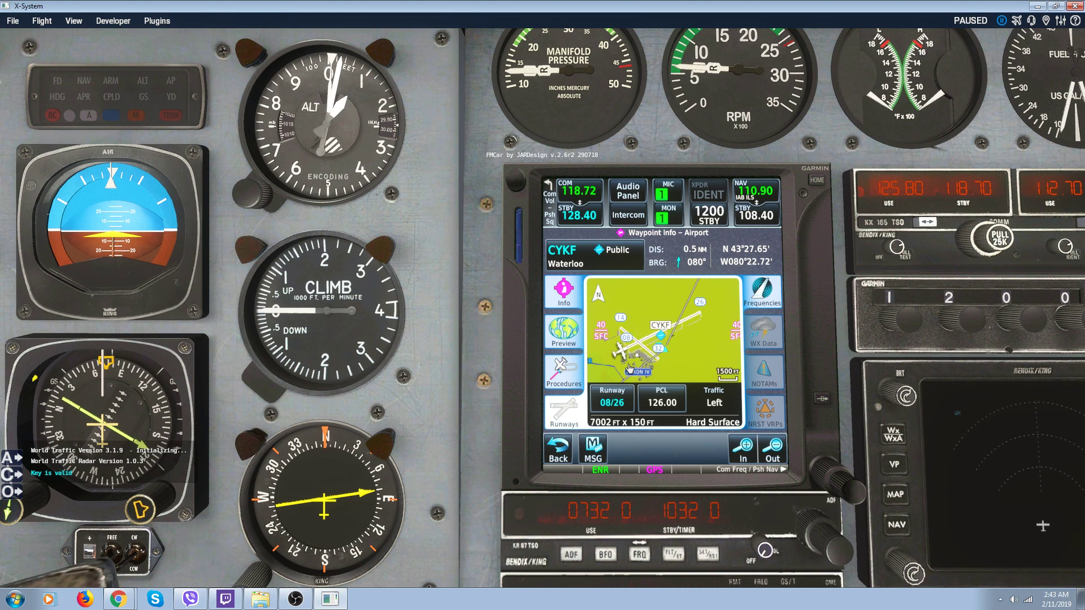
{"action": "scroll", "coordinate": [629, 368], "scroll_direction": "down", "scroll_amount": 2}
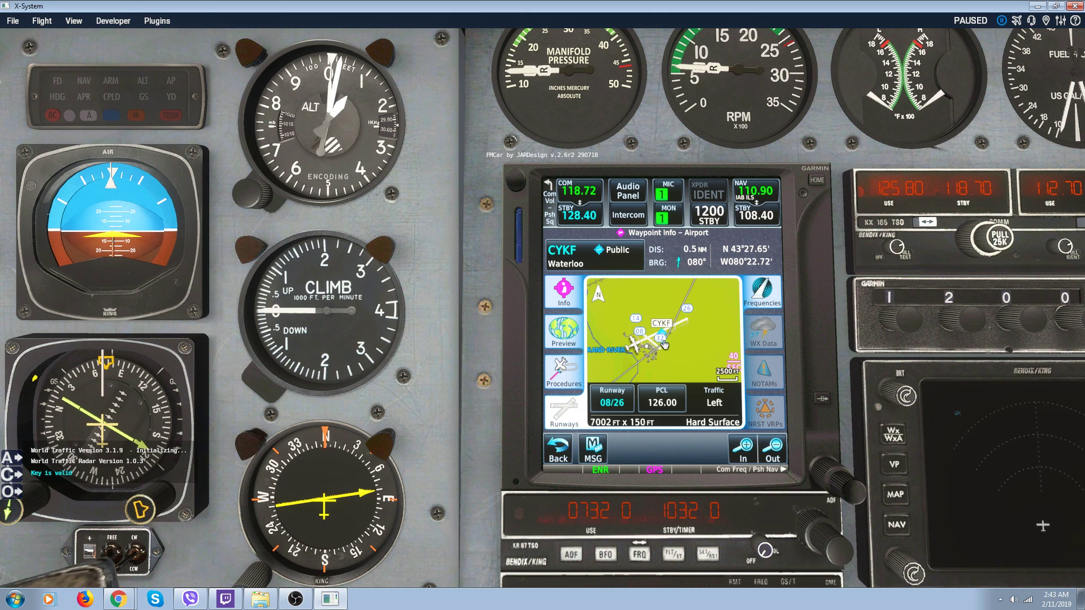
{"action": "scroll", "coordinate": [664, 344], "scroll_direction": "up", "scroll_amount": 1}
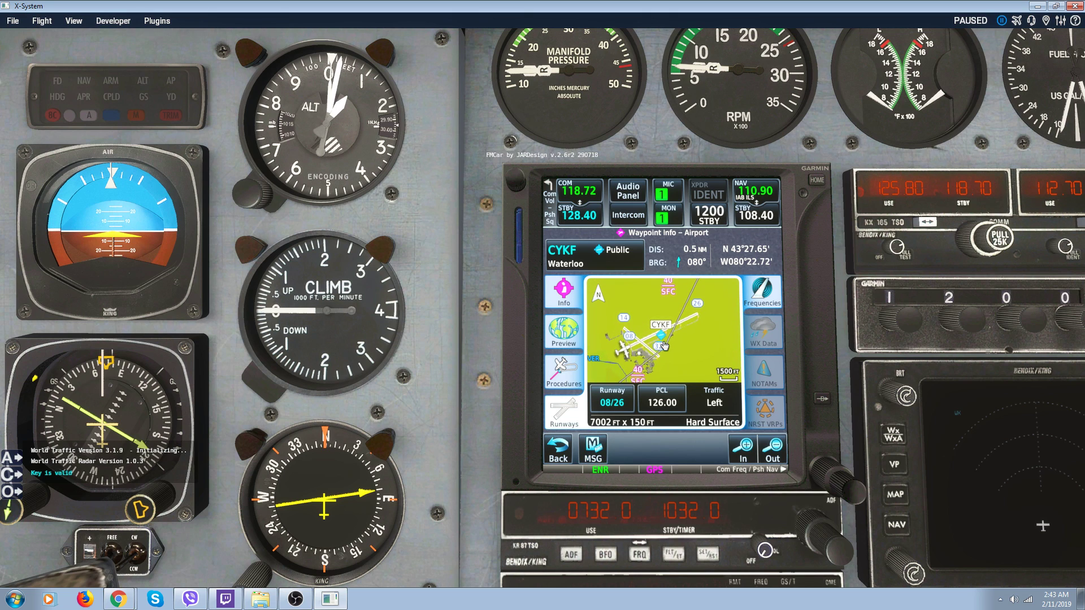
Step: Return to the active flight plan, reopen CYKF's airport information, and display its Preview map
{"action": "left_click", "coordinate": [556, 452]}
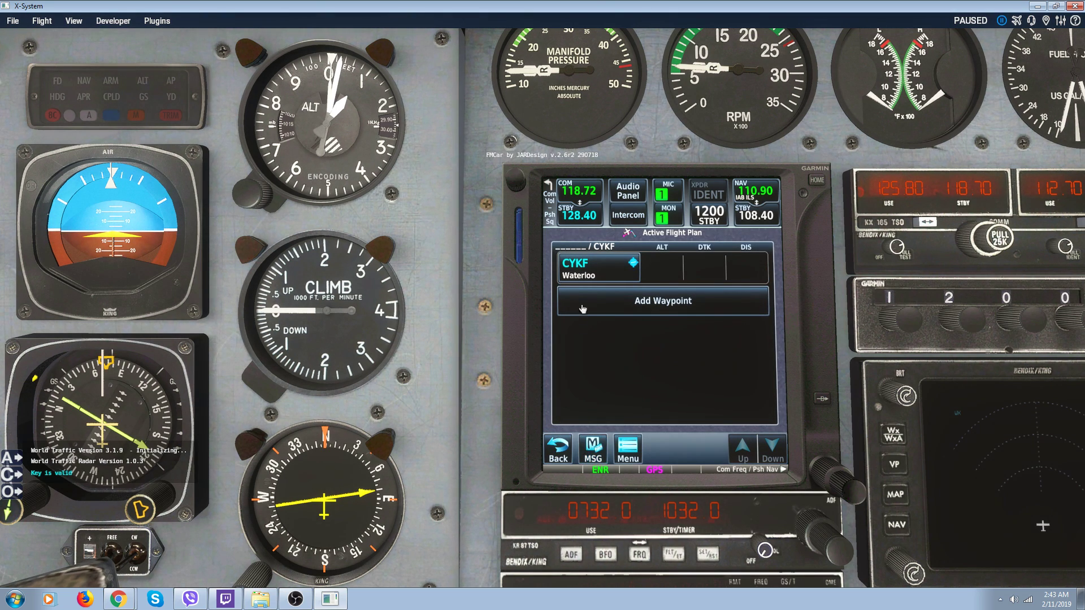
{"action": "left_click", "coordinate": [588, 271]}
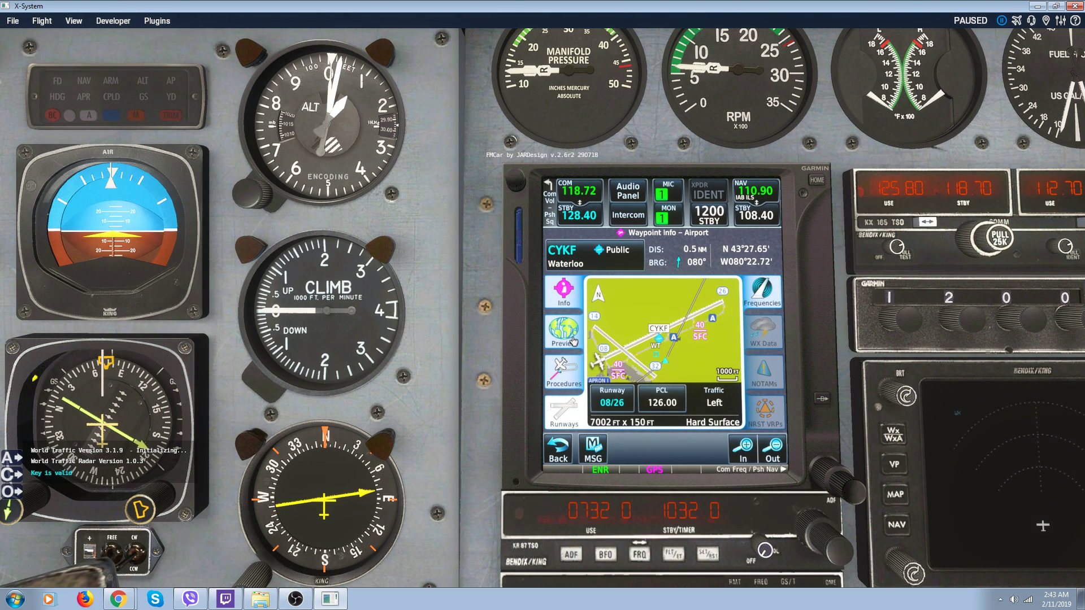
{"action": "left_click", "coordinate": [573, 338]}
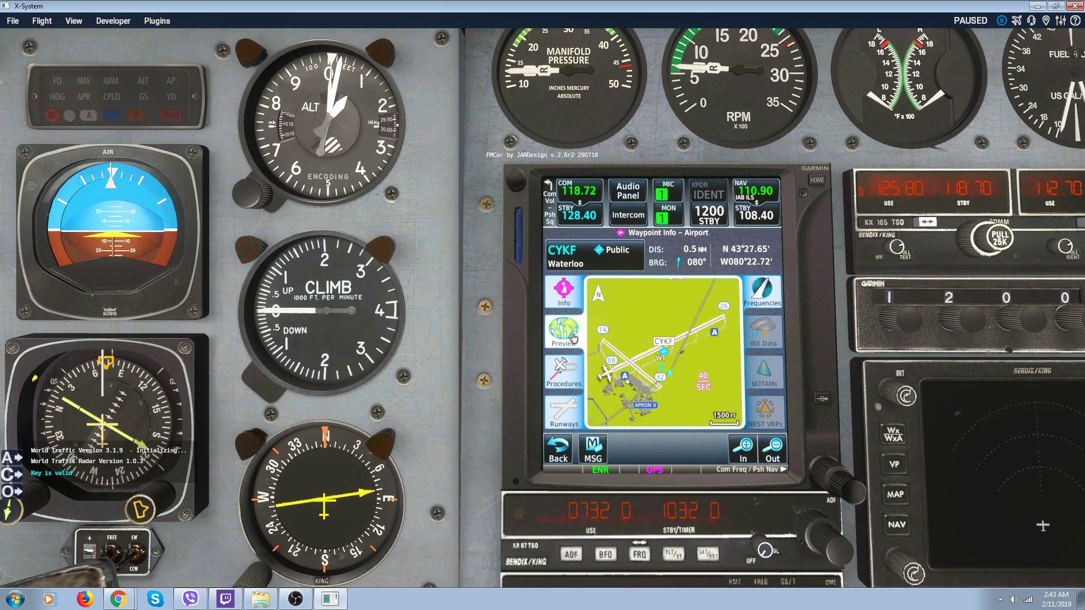
Step: Browse the list of CYKF's radio frequencies on the airport information page
{"action": "left_click", "coordinate": [759, 295]}
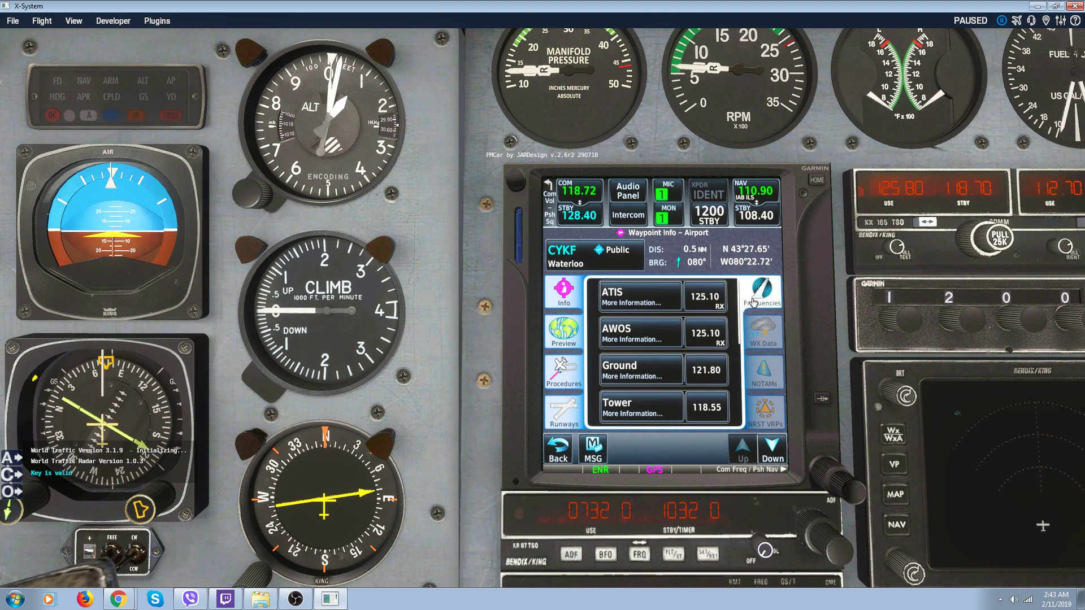
{"action": "left_click", "coordinate": [773, 450]}
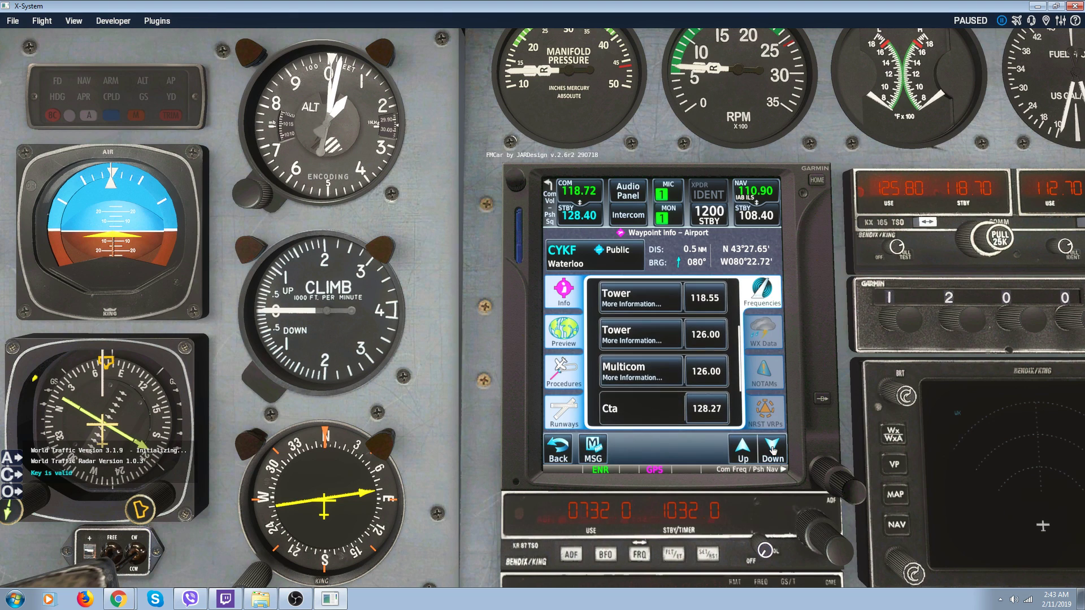
{"action": "left_click", "coordinate": [773, 450]}
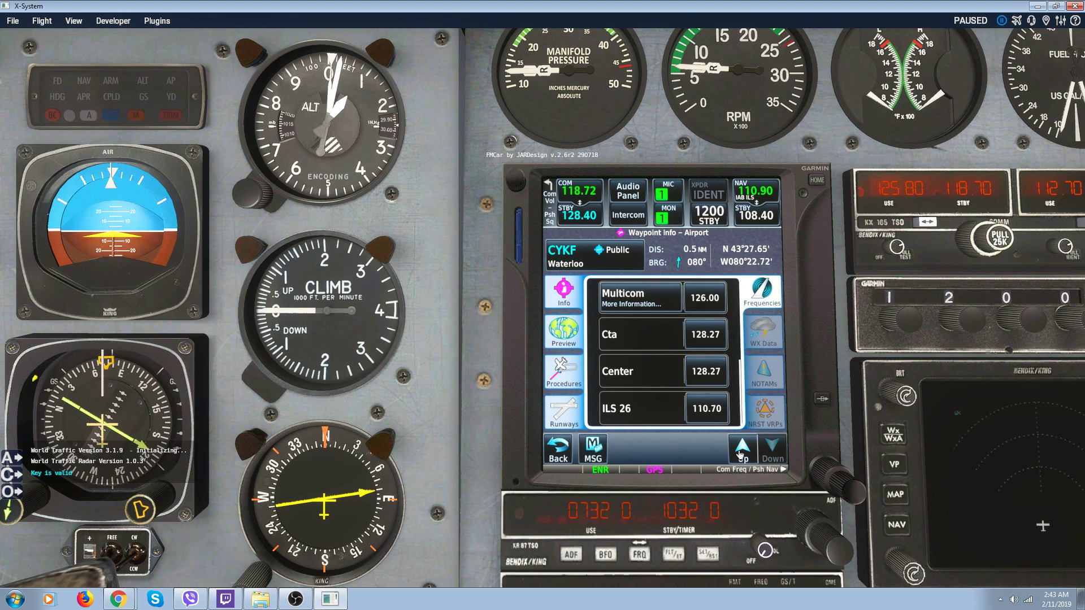
{"action": "left_click", "coordinate": [740, 449]}
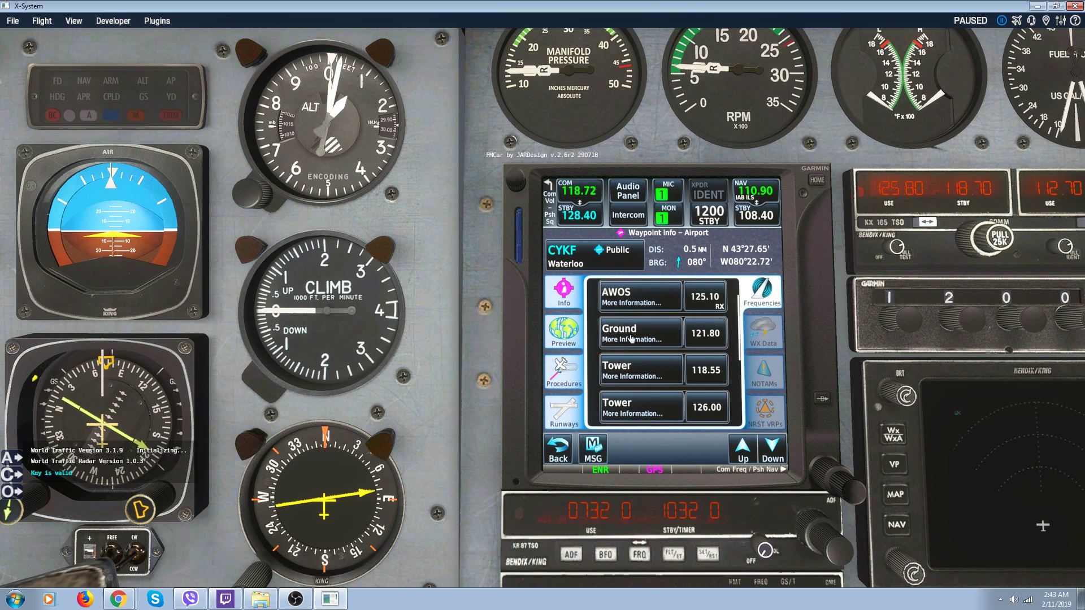
Step: Load CYKF's Tower frequency 118.55 as the standby COM frequency from its details, and display the airport's general information
{"action": "left_click", "coordinate": [642, 371]}
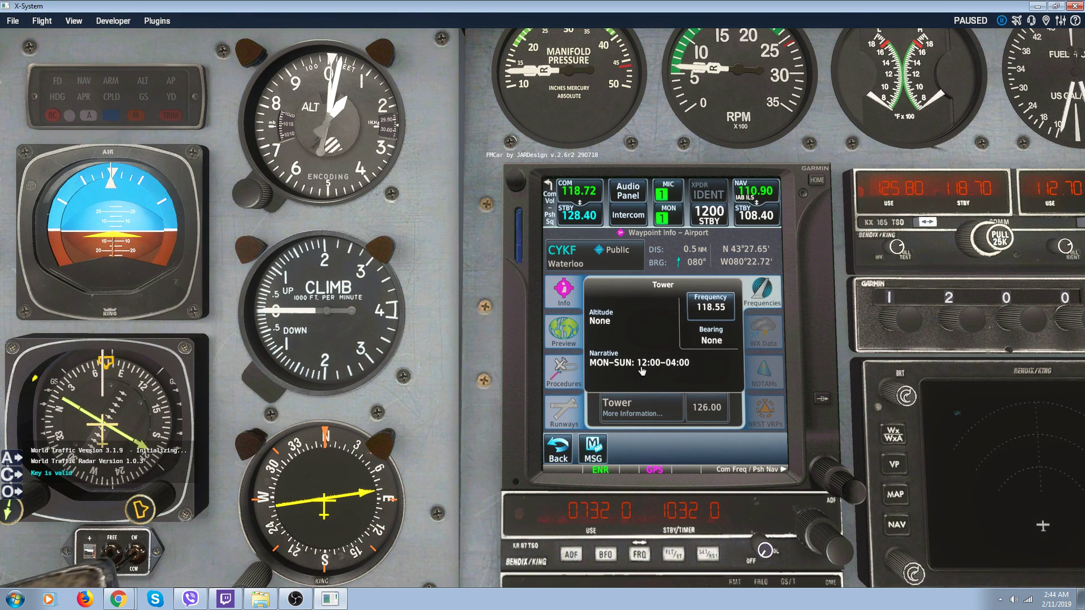
{"action": "left_click", "coordinate": [704, 308]}
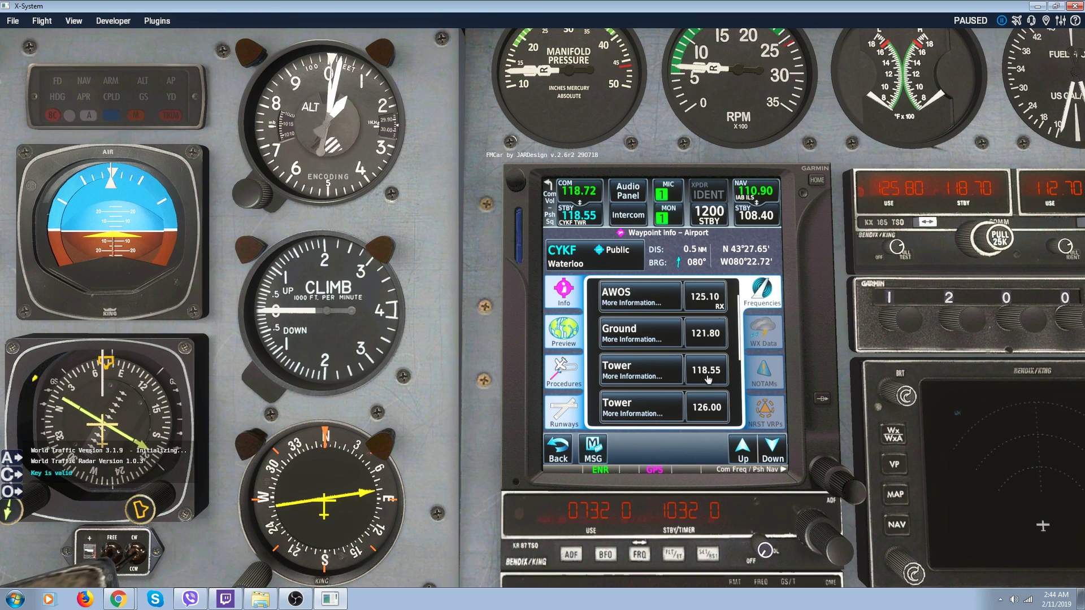
{"action": "left_click", "coordinate": [743, 452]}
{"action": "left_click", "coordinate": [743, 453]}
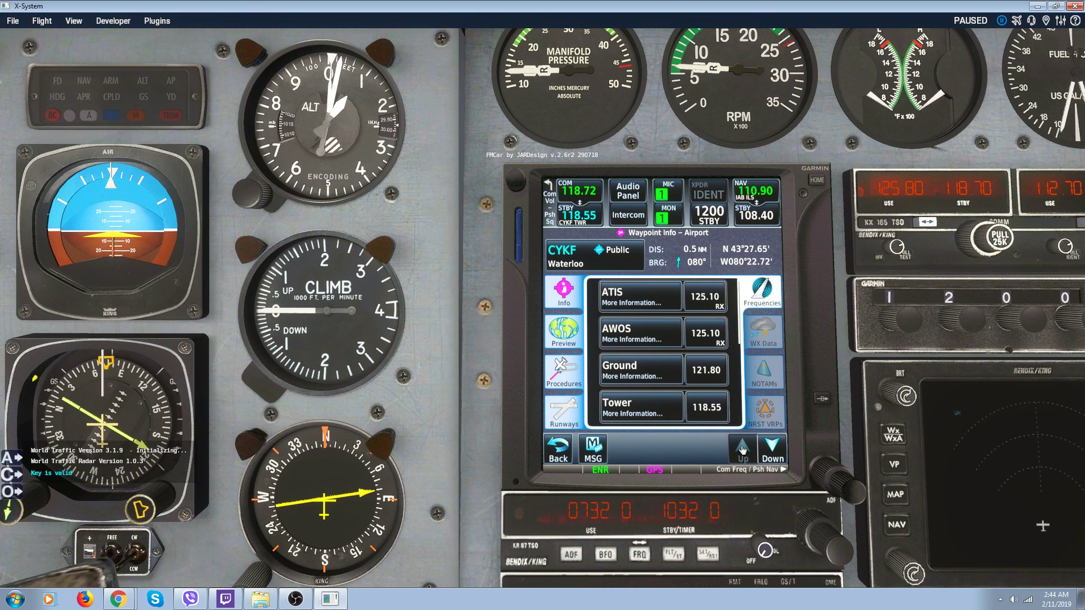
{"action": "left_click", "coordinate": [562, 292]}
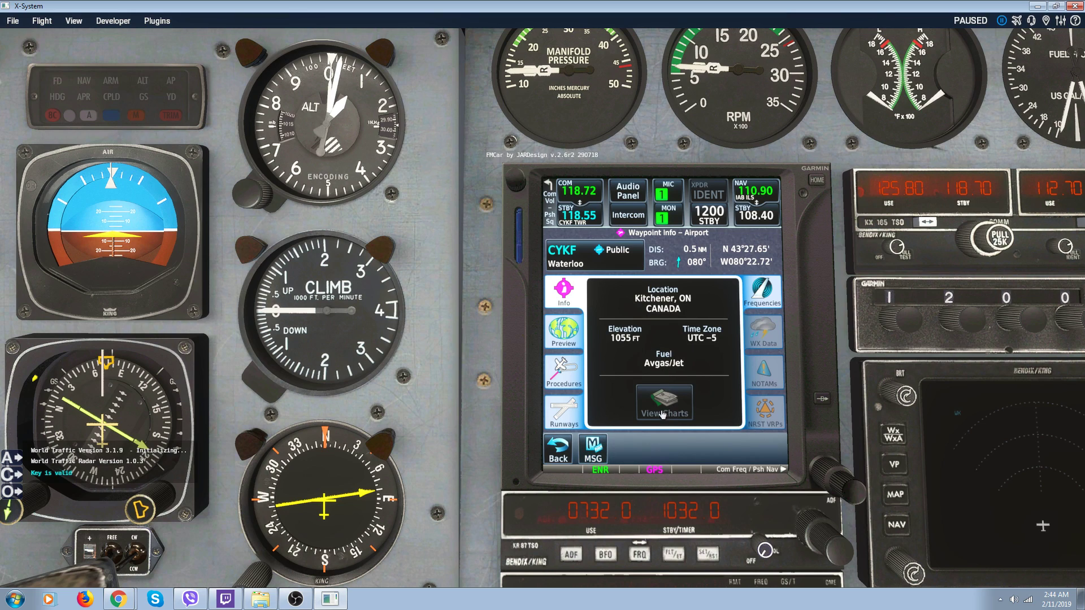
Step: Return to the active flight plan and add KLAL as the waypoint after CYKF
{"action": "left_click", "coordinate": [561, 449]}
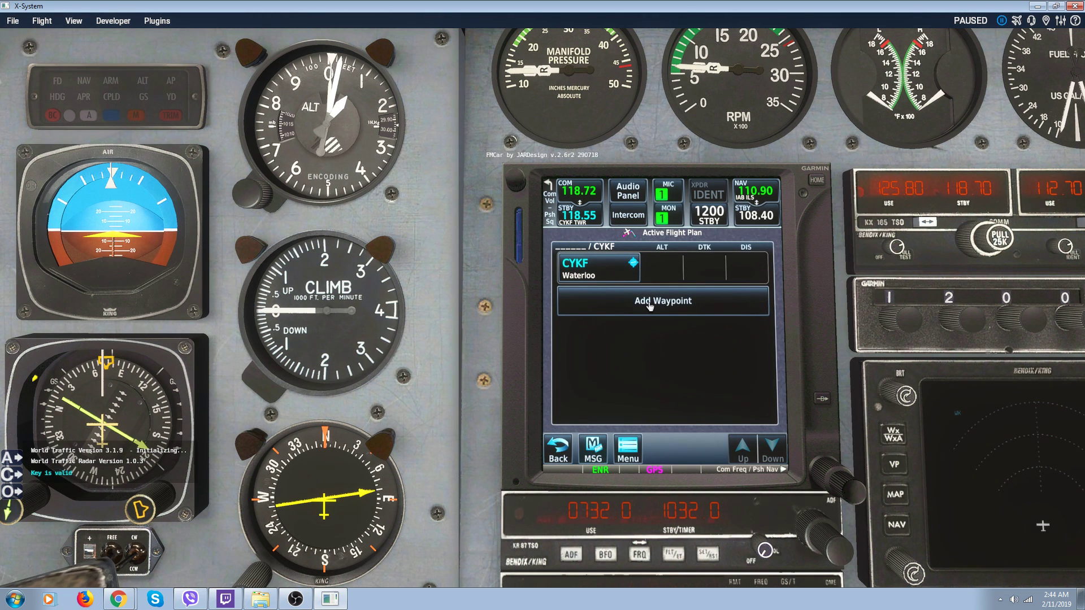
{"action": "left_click", "coordinate": [650, 303]}
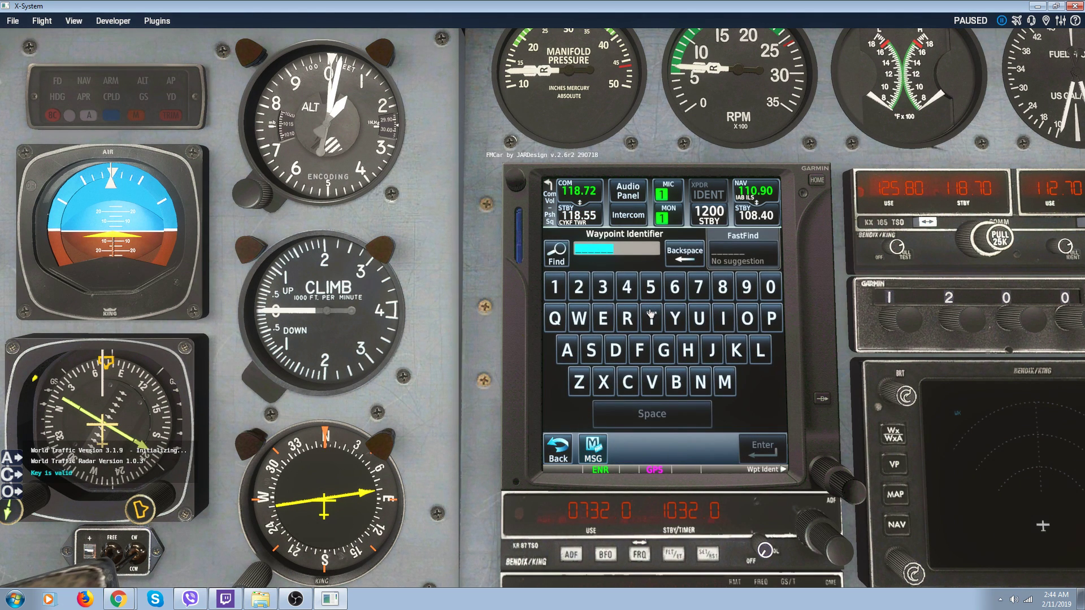
{"action": "left_click", "coordinate": [741, 355]}
{"action": "left_click", "coordinate": [761, 352]}
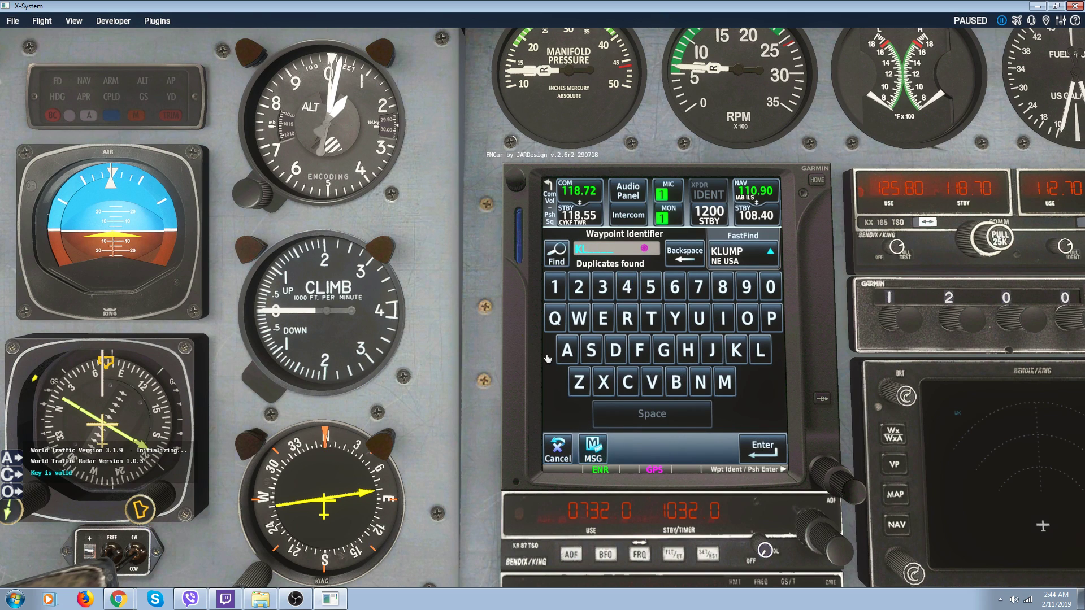
{"action": "left_click", "coordinate": [567, 353]}
{"action": "left_click", "coordinate": [755, 353]}
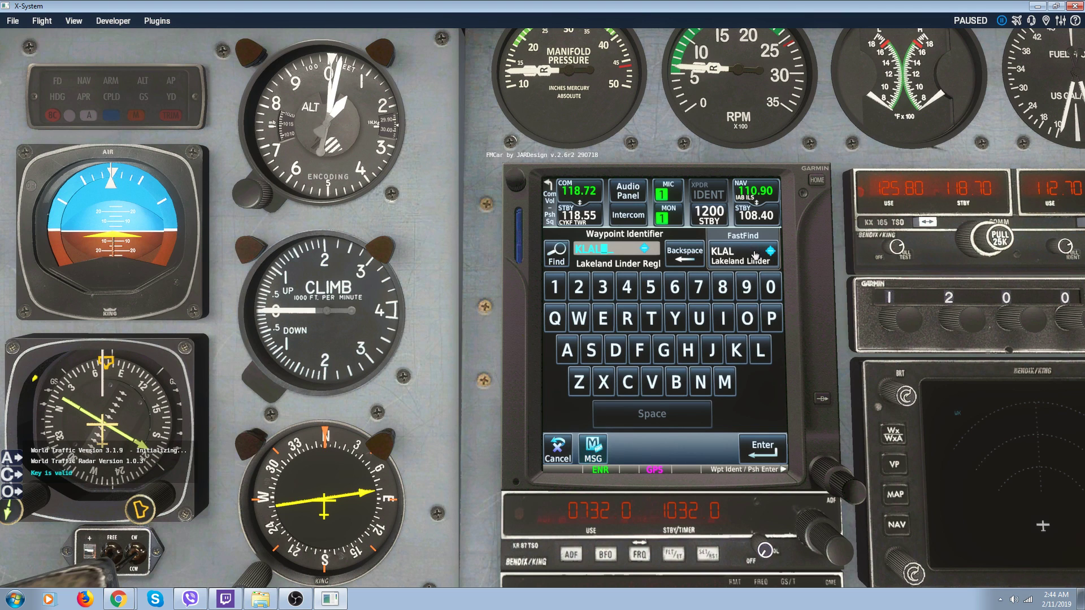
{"action": "left_click", "coordinate": [756, 255]}
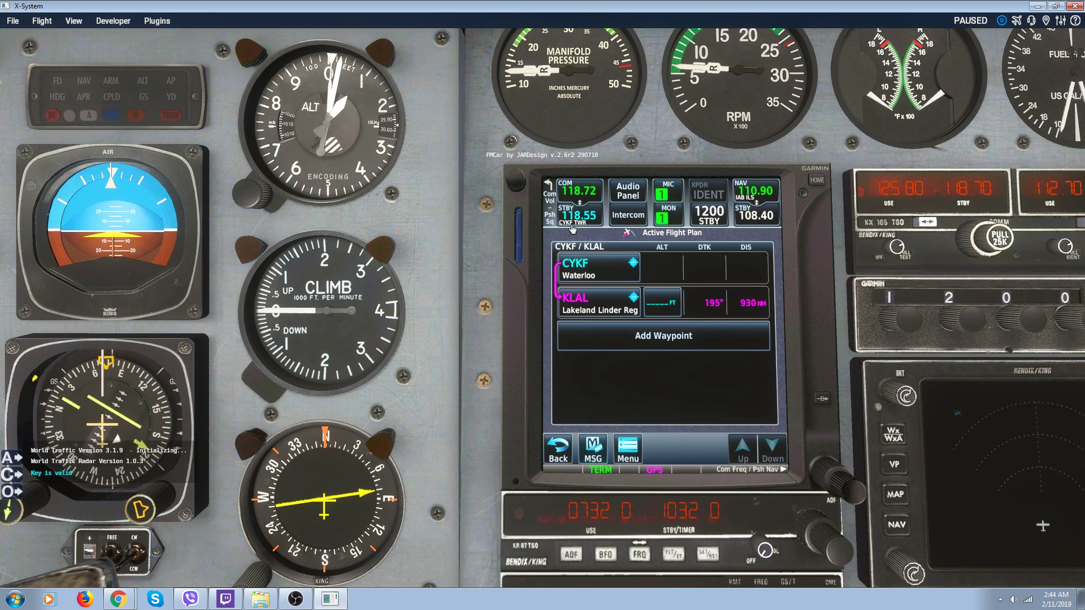
Step: Reopen the flight plan from the home page and display the Waypoint Info page for KLAL
{"action": "left_click", "coordinate": [554, 445]}
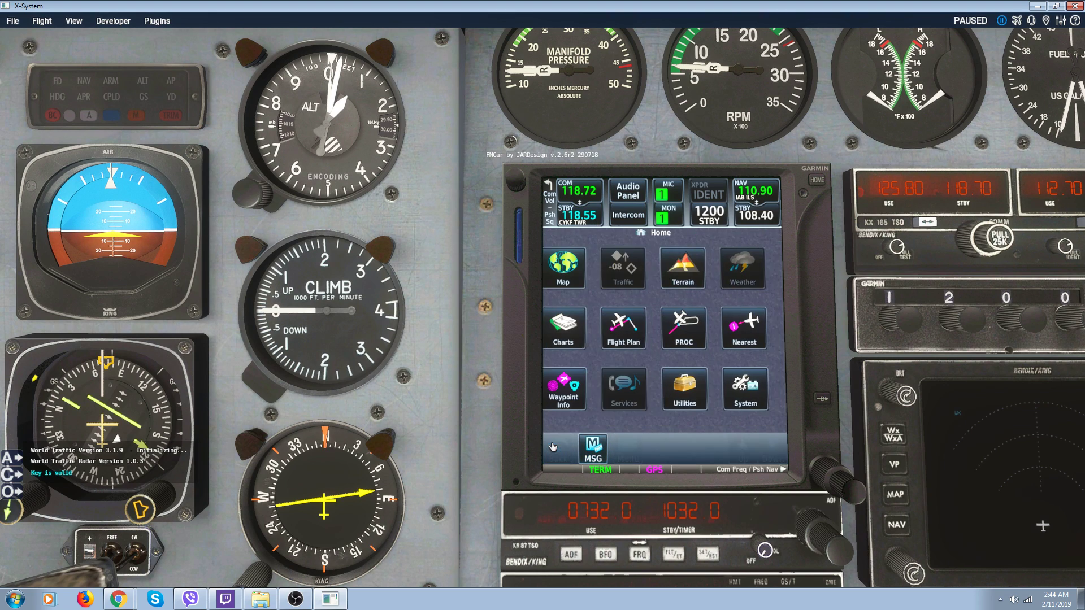
{"action": "left_click", "coordinate": [637, 340]}
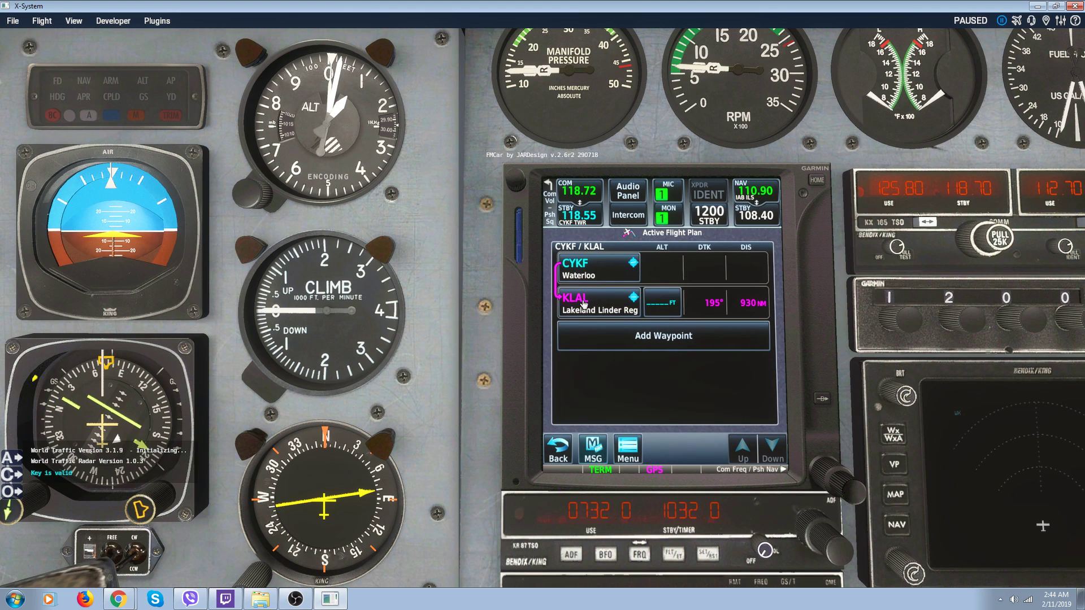
{"action": "left_click", "coordinate": [603, 305]}
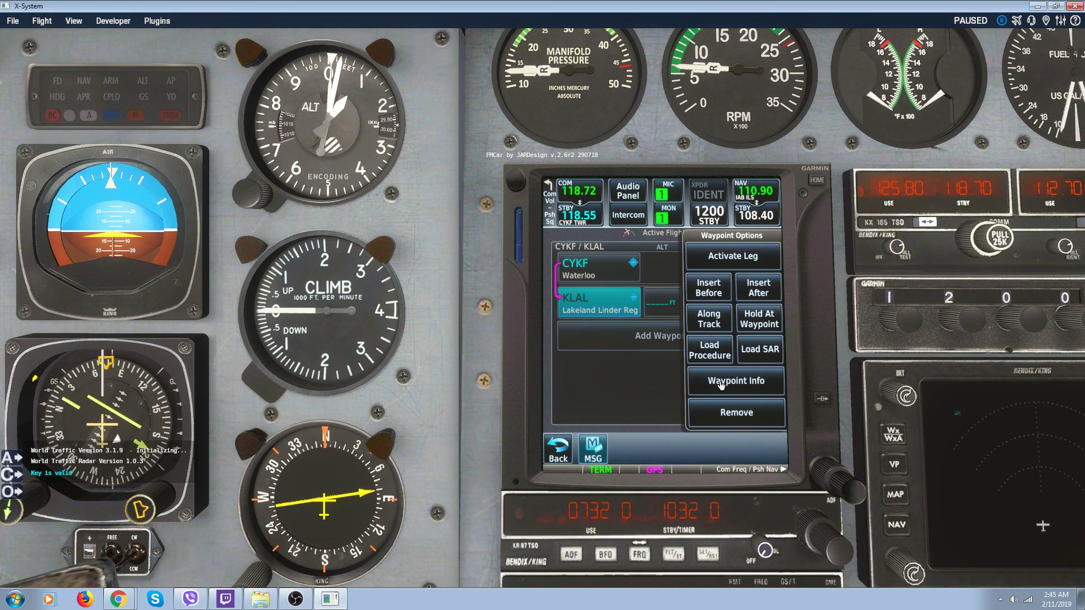
{"action": "left_click", "coordinate": [721, 385]}
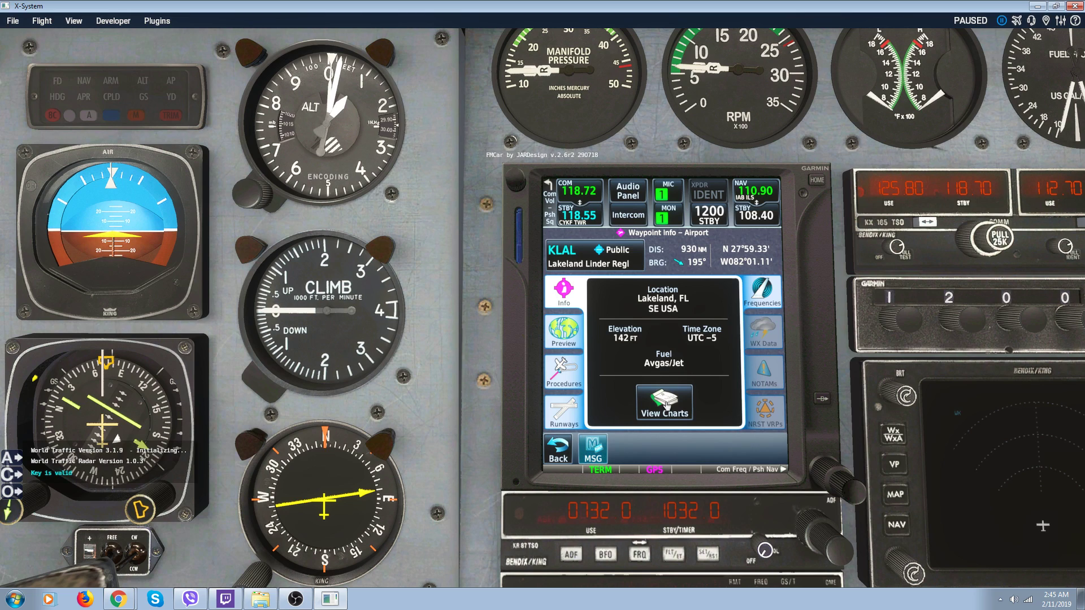
Step: Open KLAL's airport diagram chart, and reposition and enlarge the GTN pop-up window over the cockpit panel
{"action": "left_click", "coordinate": [665, 402]}
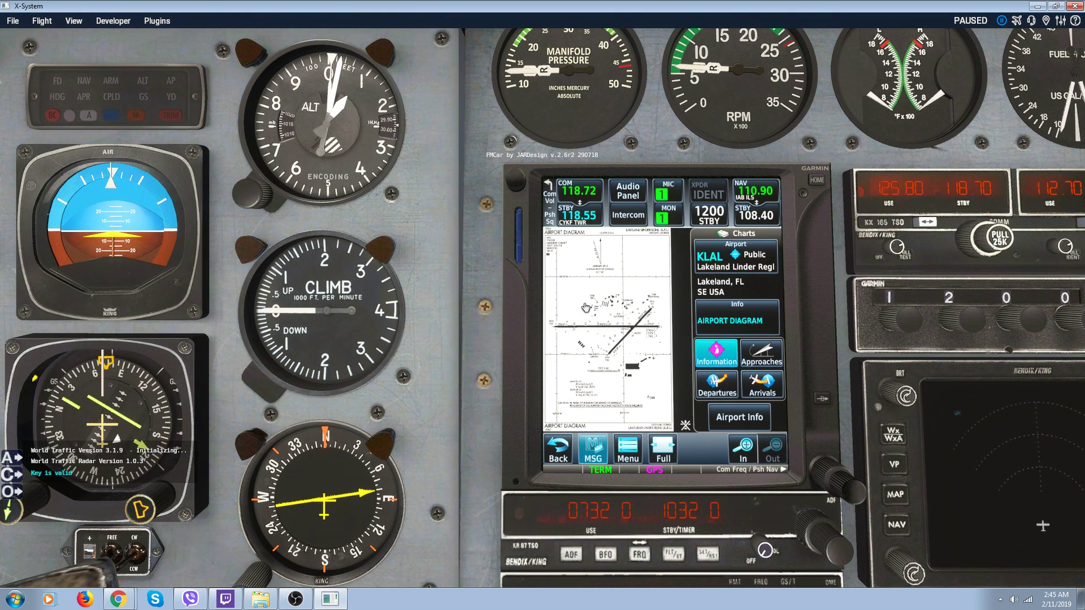
{"action": "scroll", "coordinate": [586, 327], "scroll_direction": "up", "scroll_amount": 2}
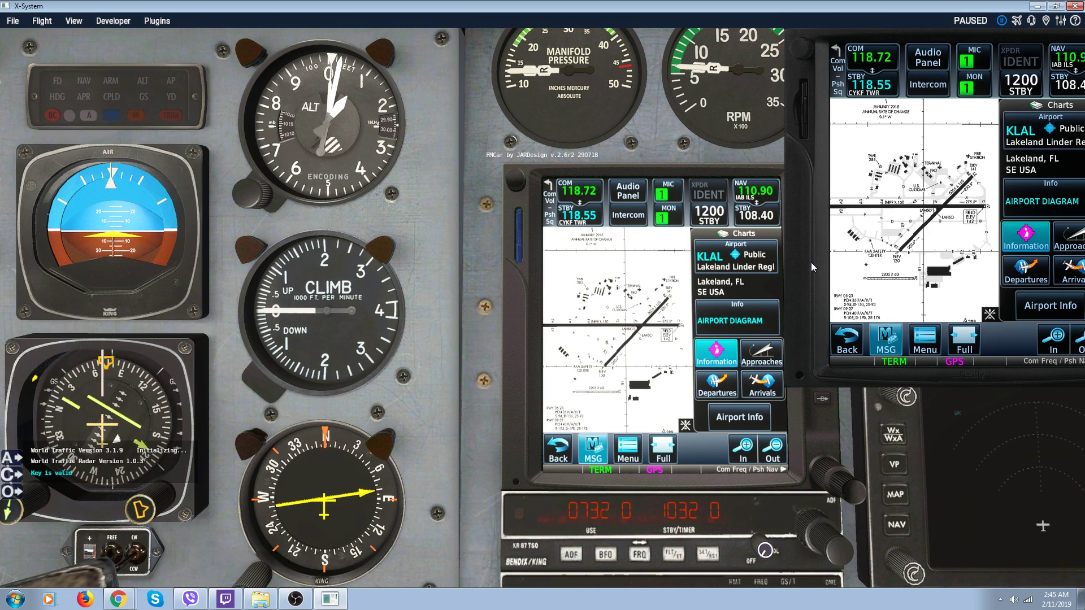
{"action": "left_click_drag", "start_coordinate": [826, 264], "coordinate": [780, 298]}
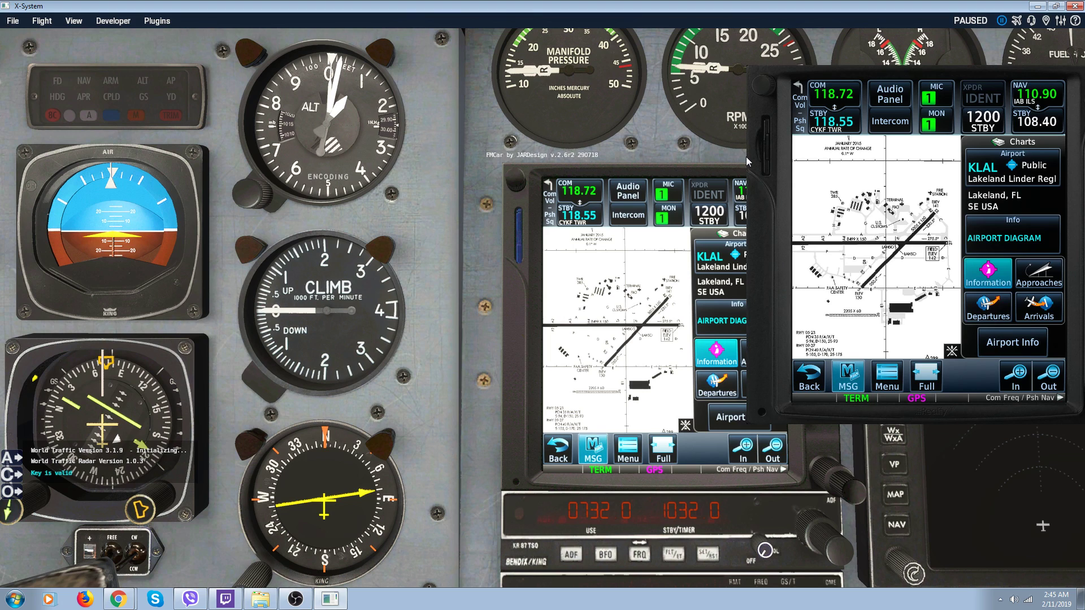
{"action": "left_click_drag", "start_coordinate": [746, 157], "coordinate": [511, 269]}
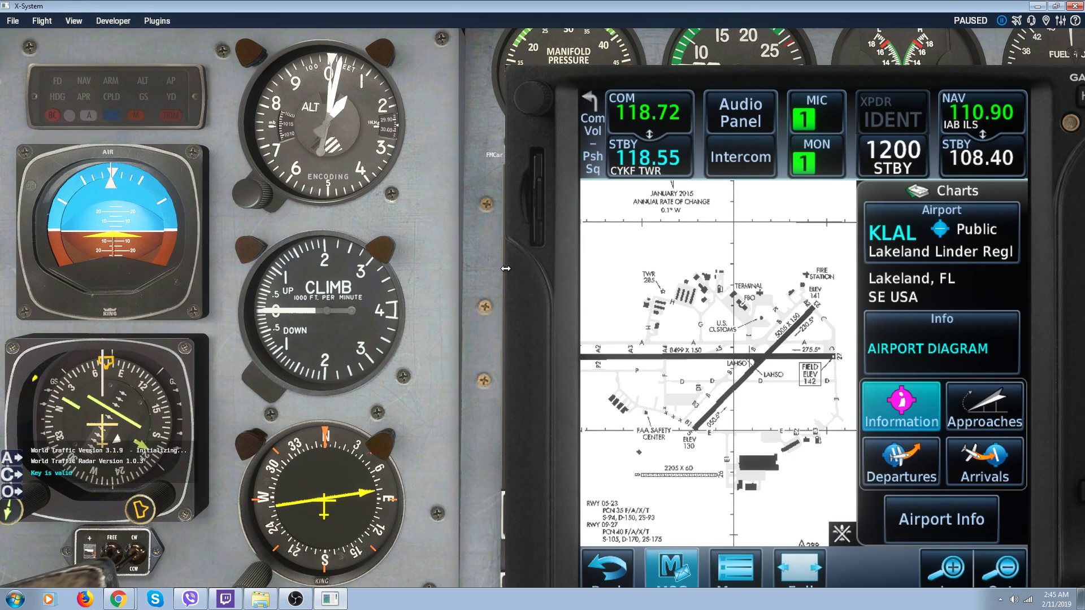
Step: Inspect KLAL's airport diagram at different zoom levels in the pop-up window and on the panel unit
{"action": "scroll", "coordinate": [690, 355], "scroll_direction": "up", "scroll_amount": 2}
{"action": "scroll", "coordinate": [690, 355], "scroll_direction": "down", "scroll_amount": 4}
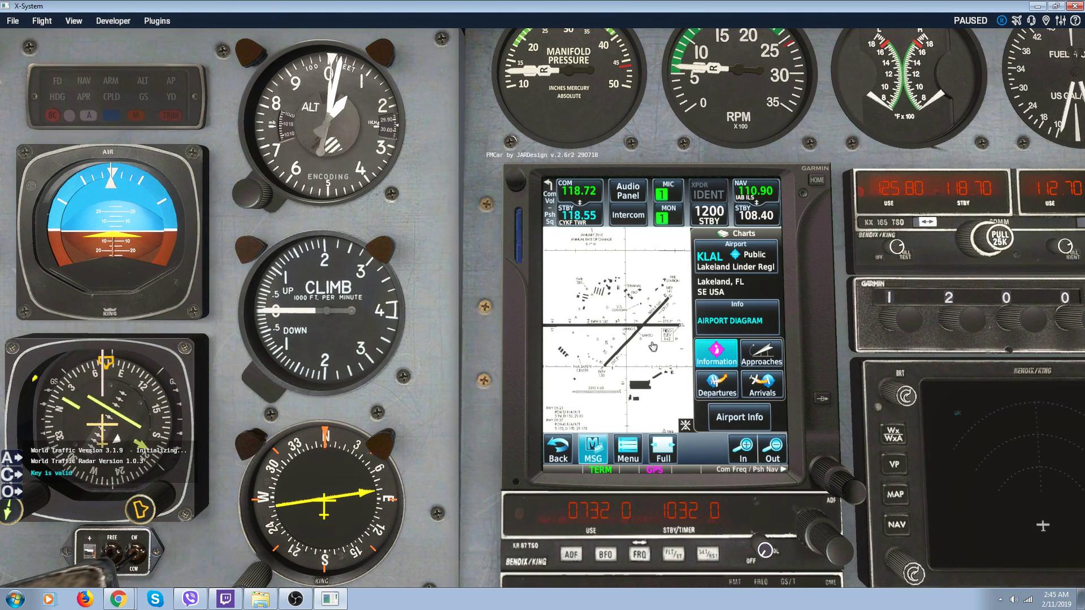
{"action": "scroll", "coordinate": [653, 345], "scroll_direction": "up", "scroll_amount": 2}
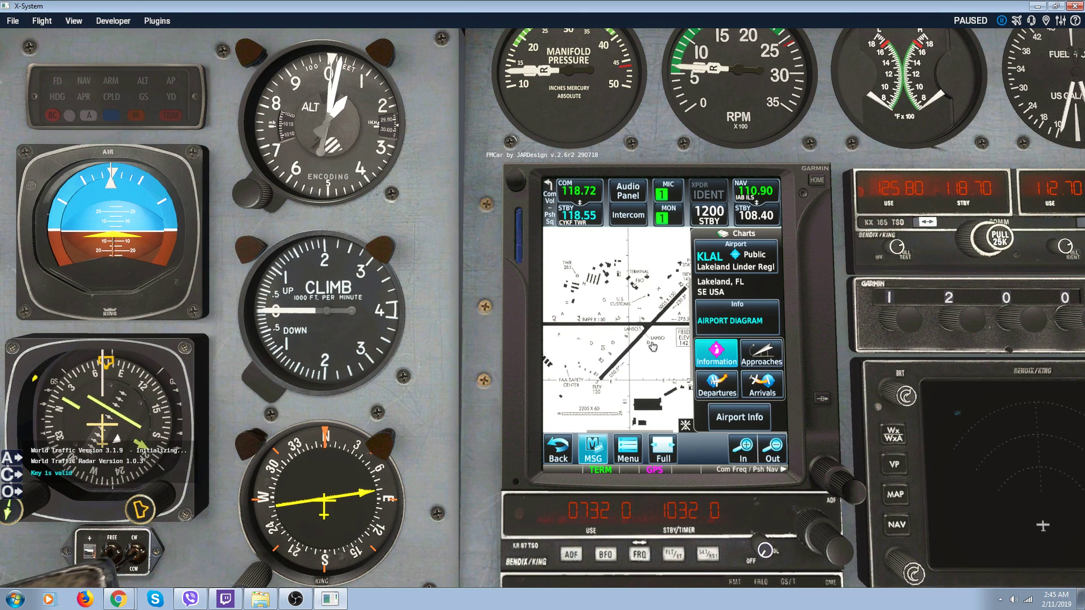
{"action": "scroll", "coordinate": [653, 346], "scroll_direction": "down", "scroll_amount": 2}
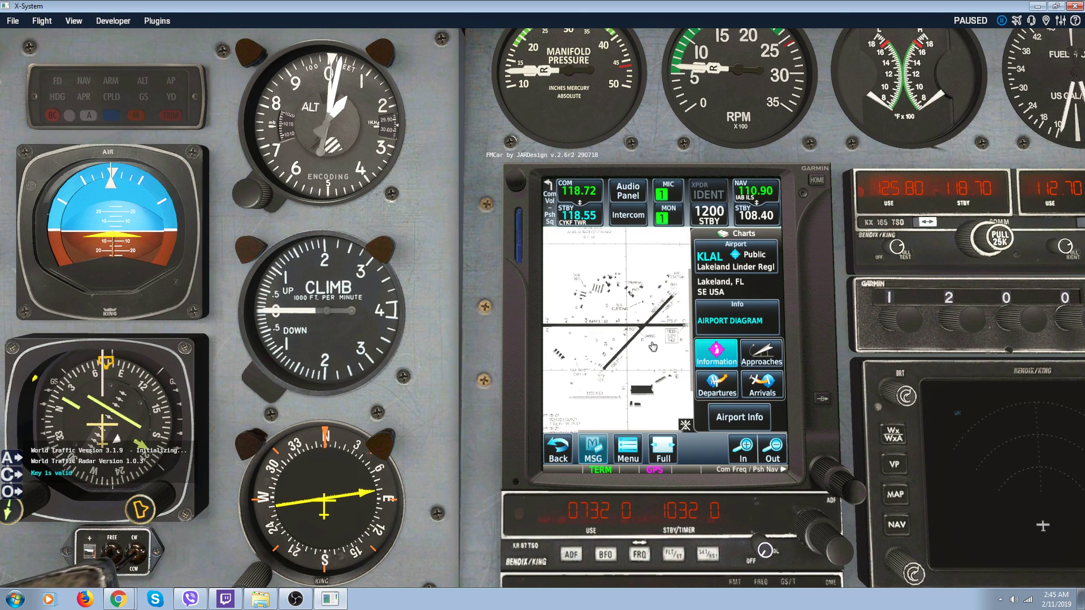
Step: Display KLAL's ILS OR LOC RWY 09 approach chart and examine it in the enlarged pop-up window
{"action": "left_click", "coordinate": [752, 354]}
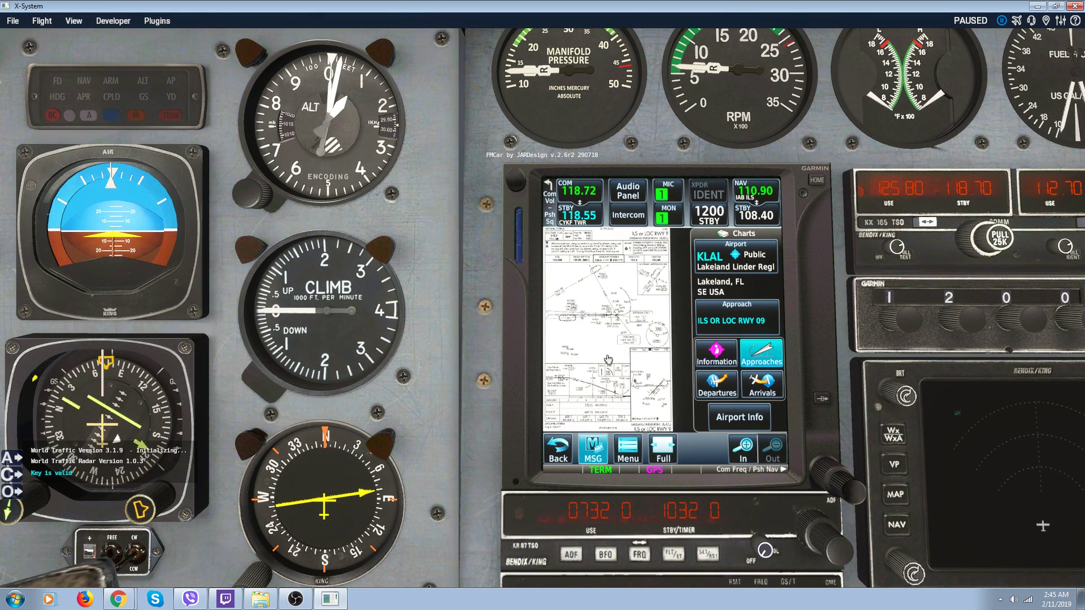
{"action": "scroll", "coordinate": [611, 362], "scroll_direction": "up", "scroll_amount": 2}
{"action": "left_click", "coordinate": [608, 359], "text": "ctrl"}
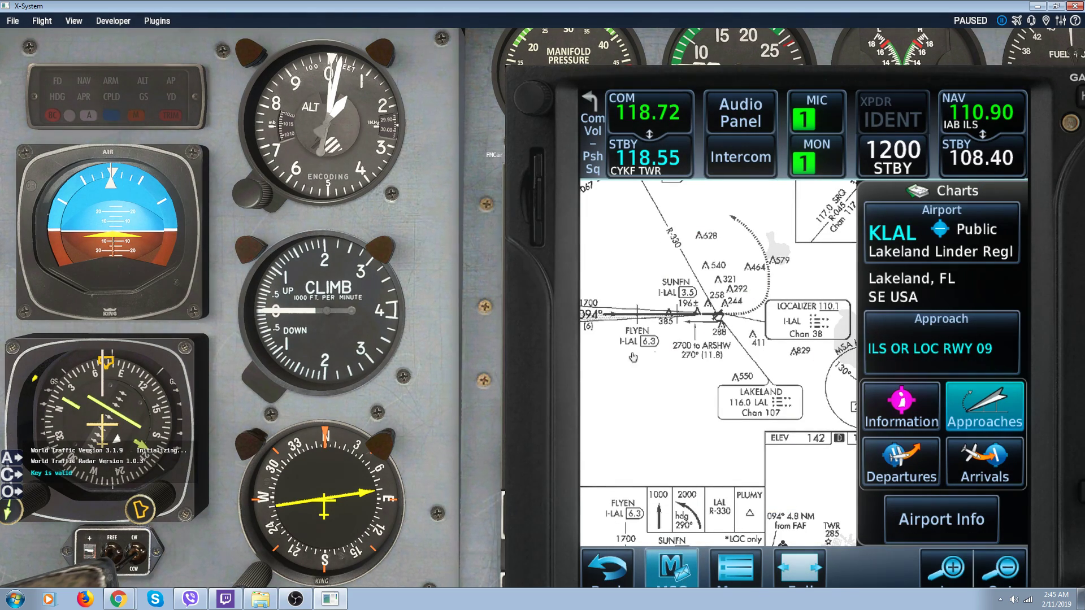
{"action": "scroll", "coordinate": [681, 354], "scroll_direction": "down", "scroll_amount": 3}
{"action": "scroll", "coordinate": [681, 353], "scroll_direction": "down", "scroll_amount": 1}
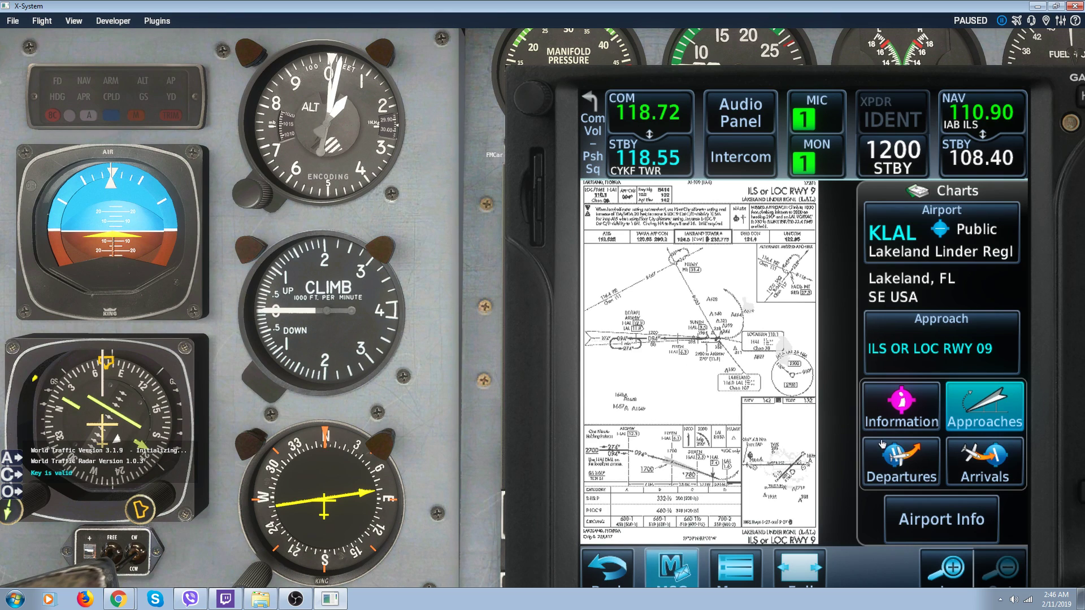
Step: Check KLAL's departure charts, and examine the BLOND FOUR (RNAV) arrival chart up close in the pop-up window
{"action": "left_click", "coordinate": [892, 455]}
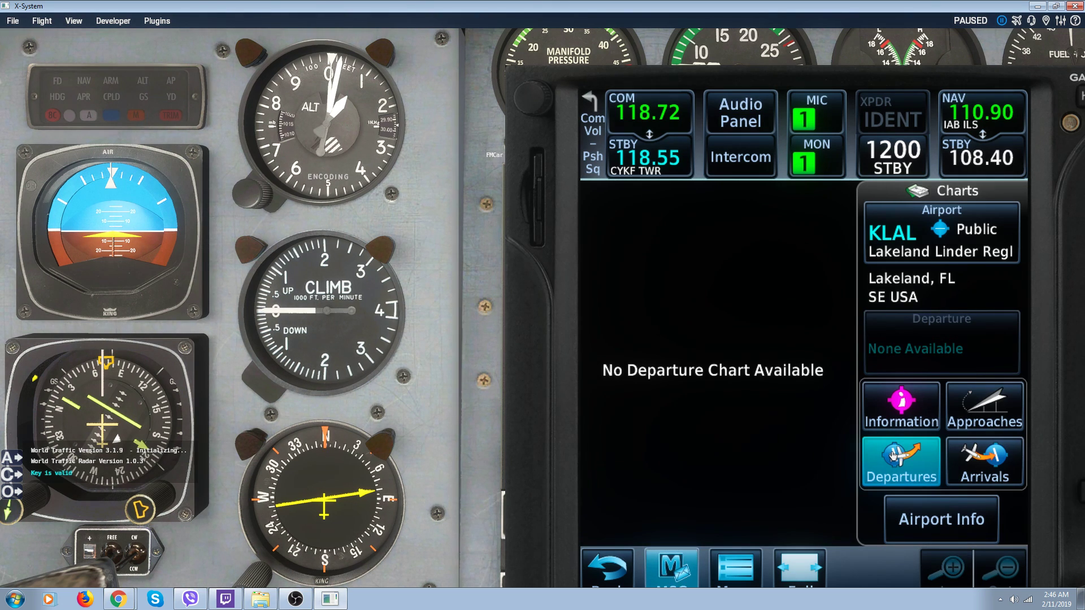
{"action": "left_click", "coordinate": [976, 466]}
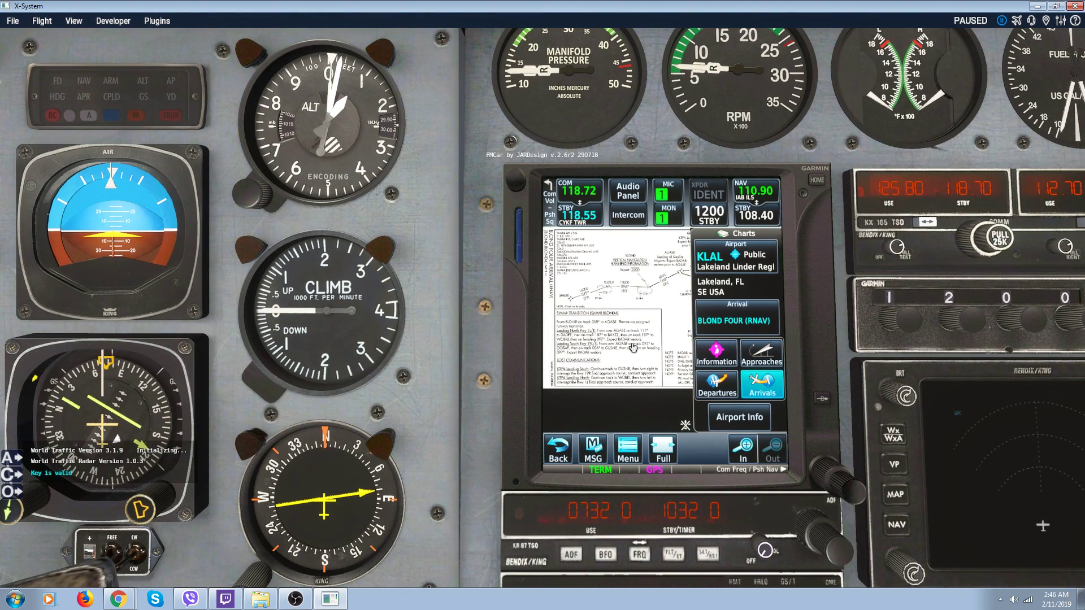
{"action": "left_click", "coordinate": [633, 347]}
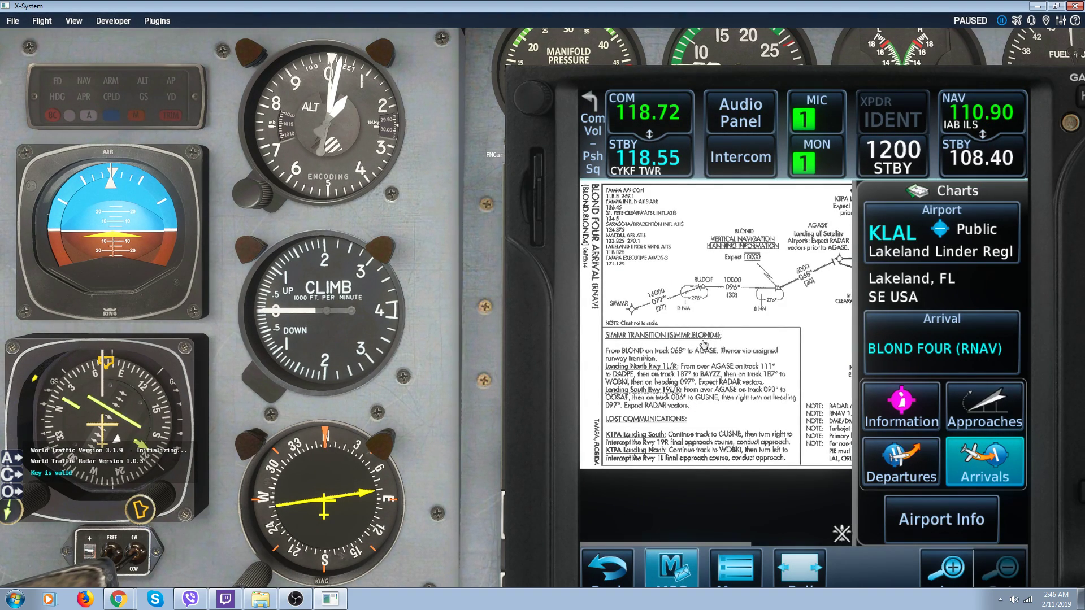
{"action": "left_click_drag", "start_coordinate": [715, 338], "coordinate": [639, 375]}
{"action": "scroll", "coordinate": [639, 375], "scroll_direction": "up", "scroll_amount": 2}
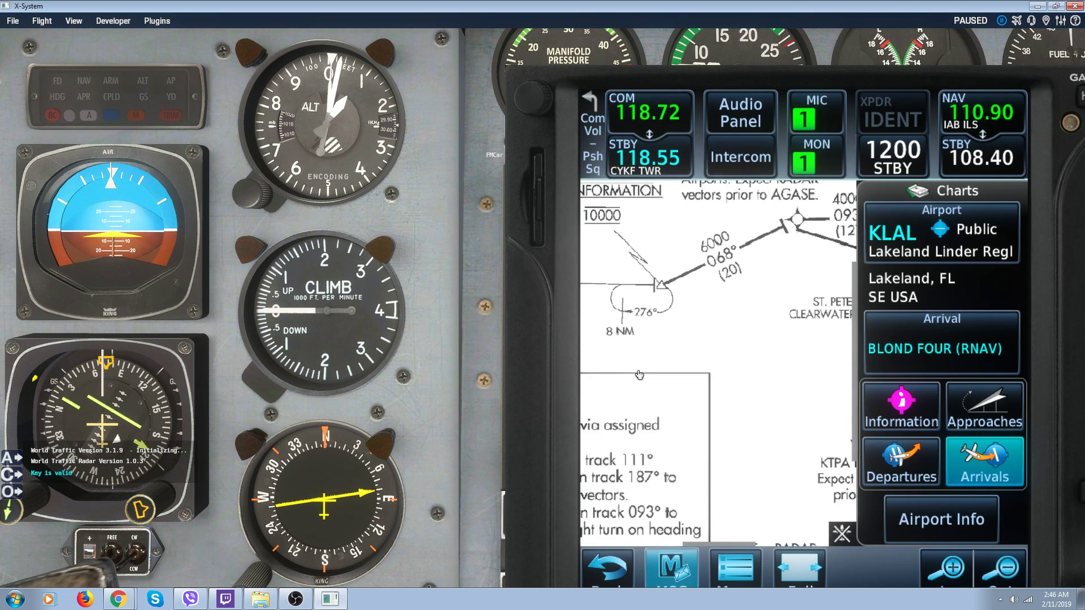
{"action": "scroll", "coordinate": [639, 375], "scroll_direction": "down", "scroll_amount": 2}
{"action": "scroll", "coordinate": [640, 374], "scroll_direction": "up", "scroll_amount": 3}
{"action": "scroll", "coordinate": [639, 374], "scroll_direction": "down", "scroll_amount": 3}
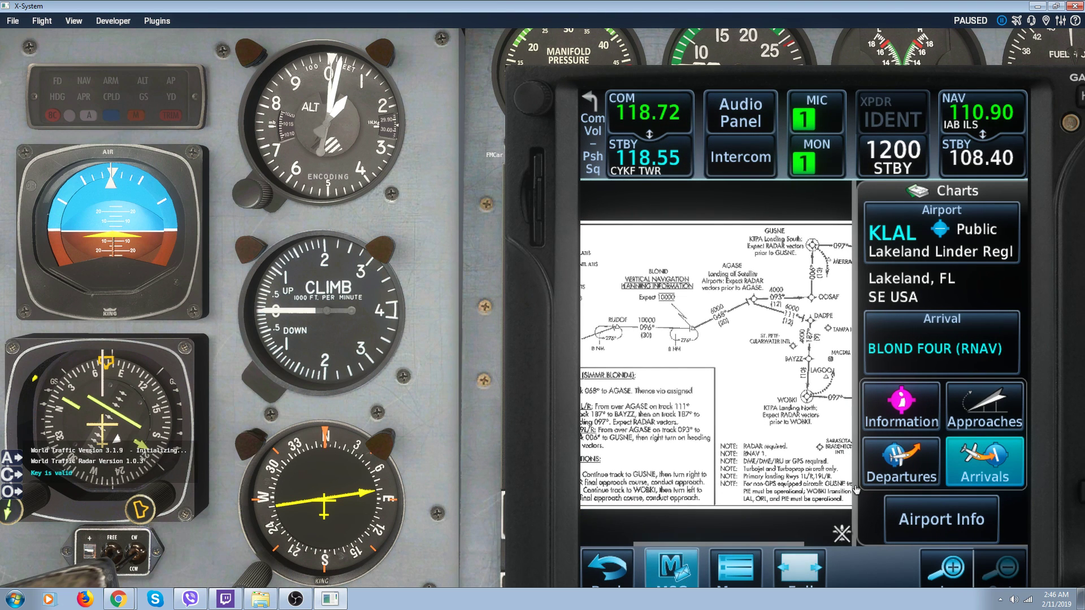
Step: Return from the charts to KLAL's airport information and browse its full list of radio frequencies
{"action": "left_click", "coordinate": [906, 517]}
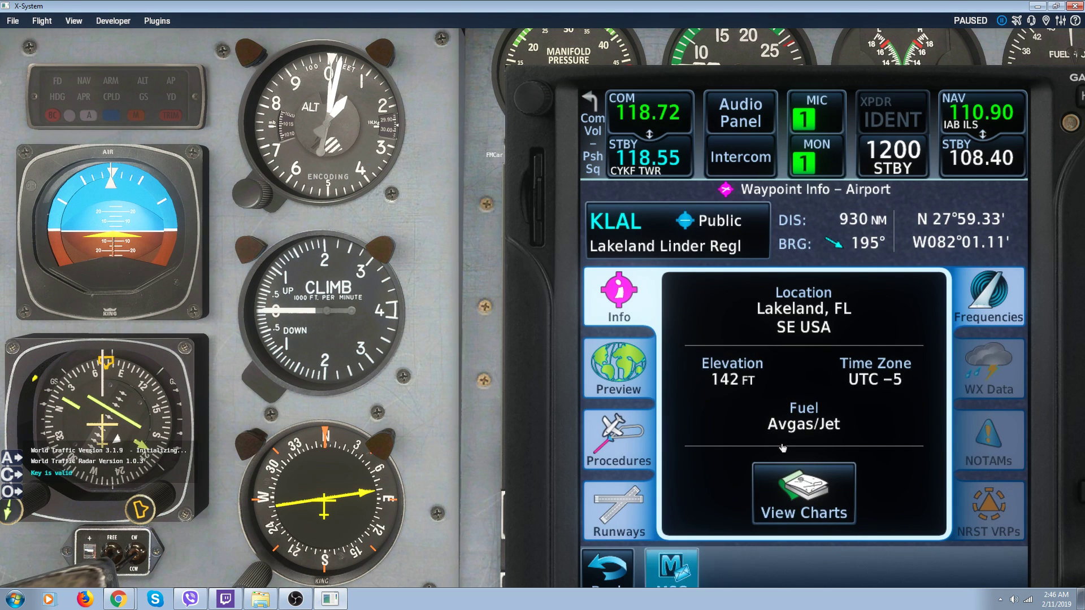
{"action": "left_click", "coordinate": [983, 308]}
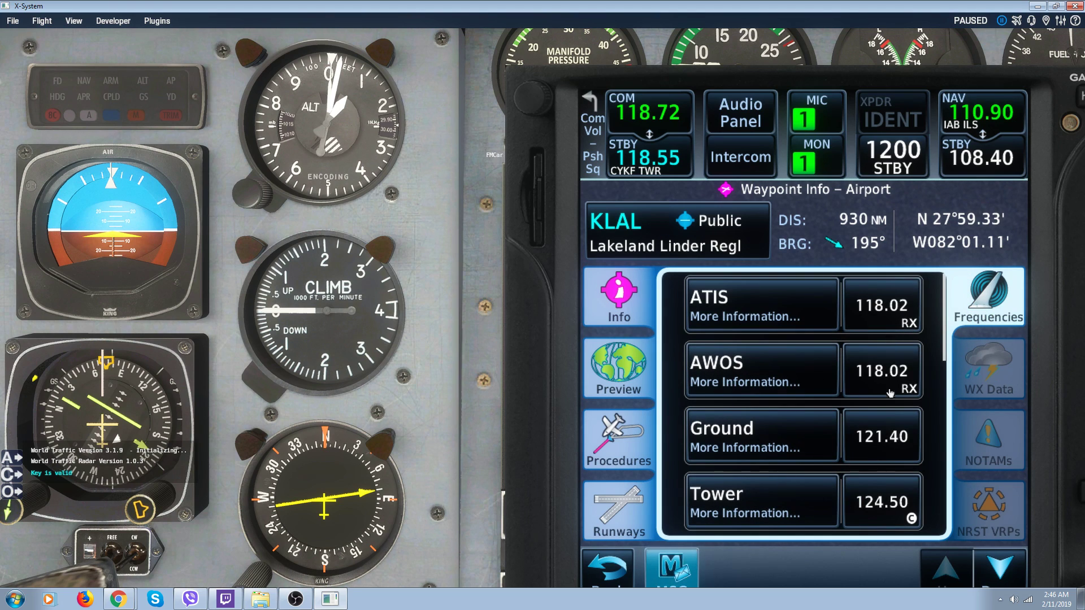
{"action": "left_click", "coordinate": [1001, 580]}
{"action": "left_click", "coordinate": [1001, 580]}
{"action": "left_click", "coordinate": [1001, 580]}
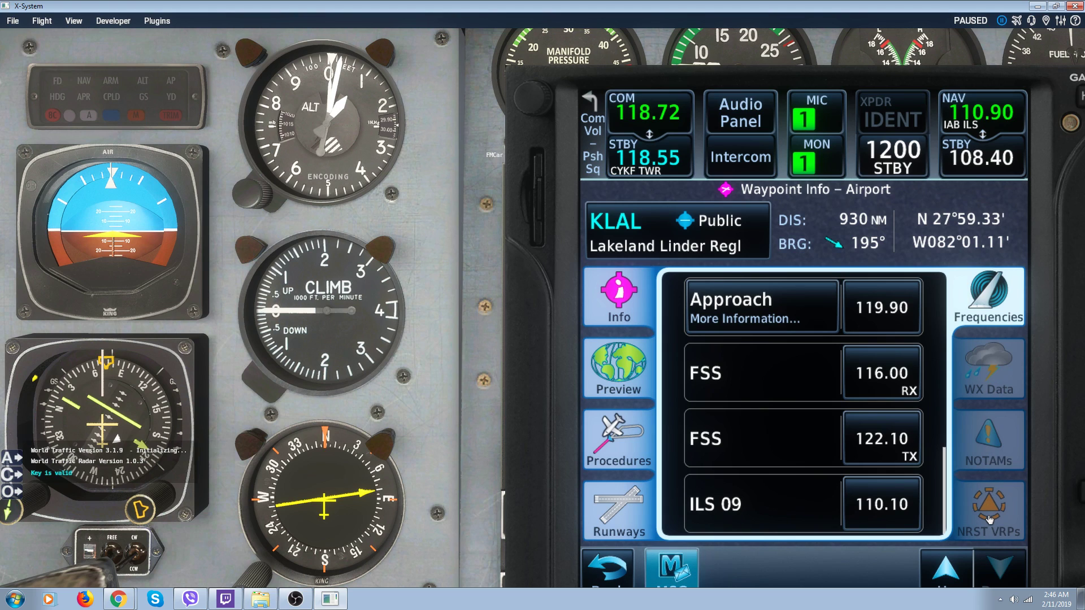
Step: View KLAL's list of procedures and inspect its runway map at different ranges
{"action": "left_click", "coordinate": [627, 458]}
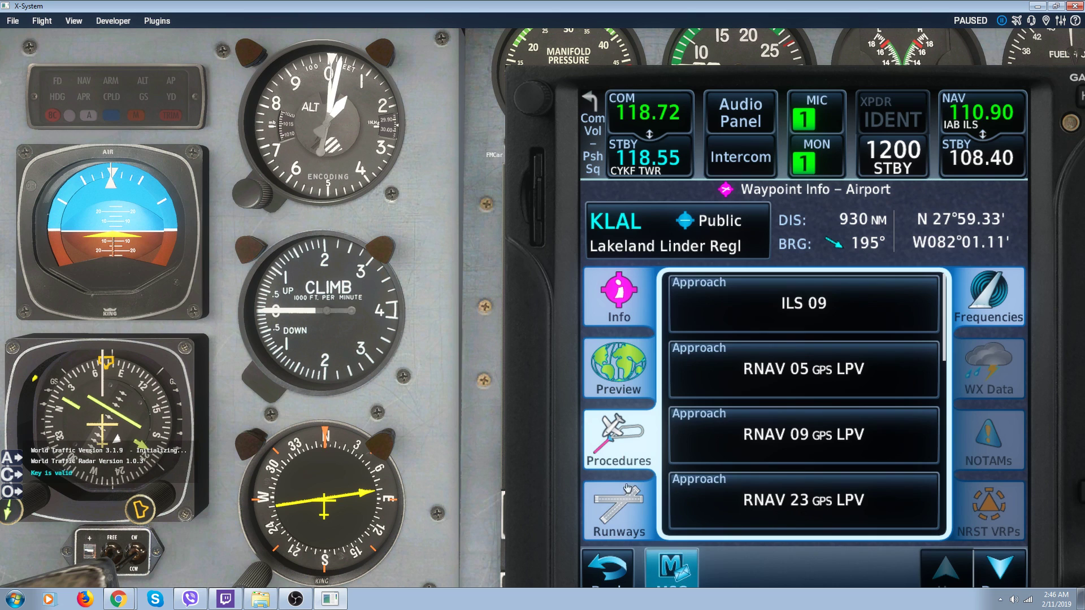
{"action": "left_click", "coordinate": [618, 532]}
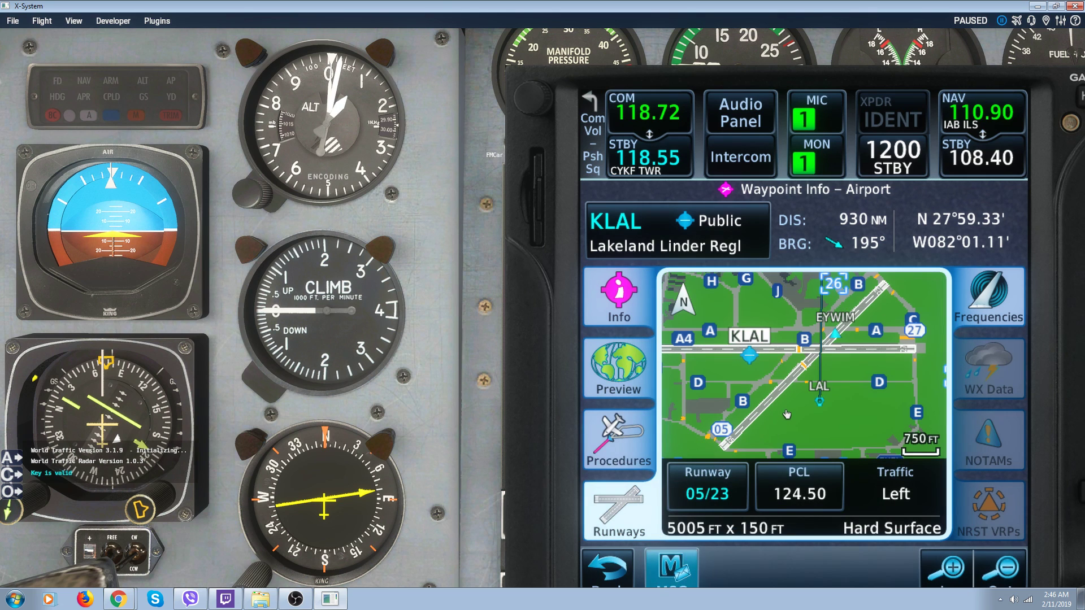
{"action": "scroll", "coordinate": [787, 414], "scroll_direction": "down", "scroll_amount": 1}
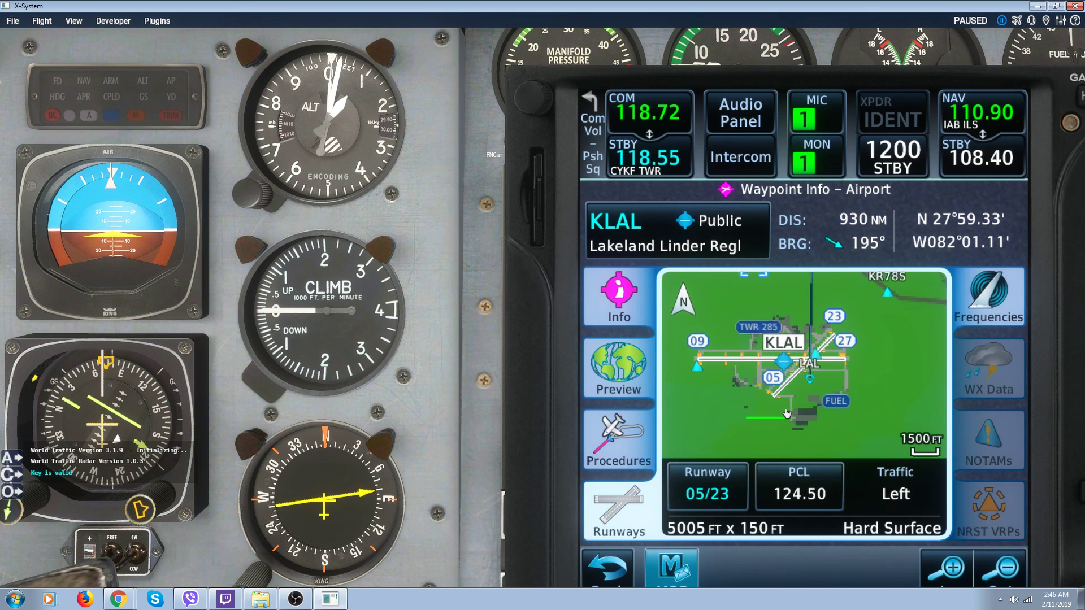
{"action": "scroll", "coordinate": [787, 414], "scroll_direction": "up", "scroll_amount": 2}
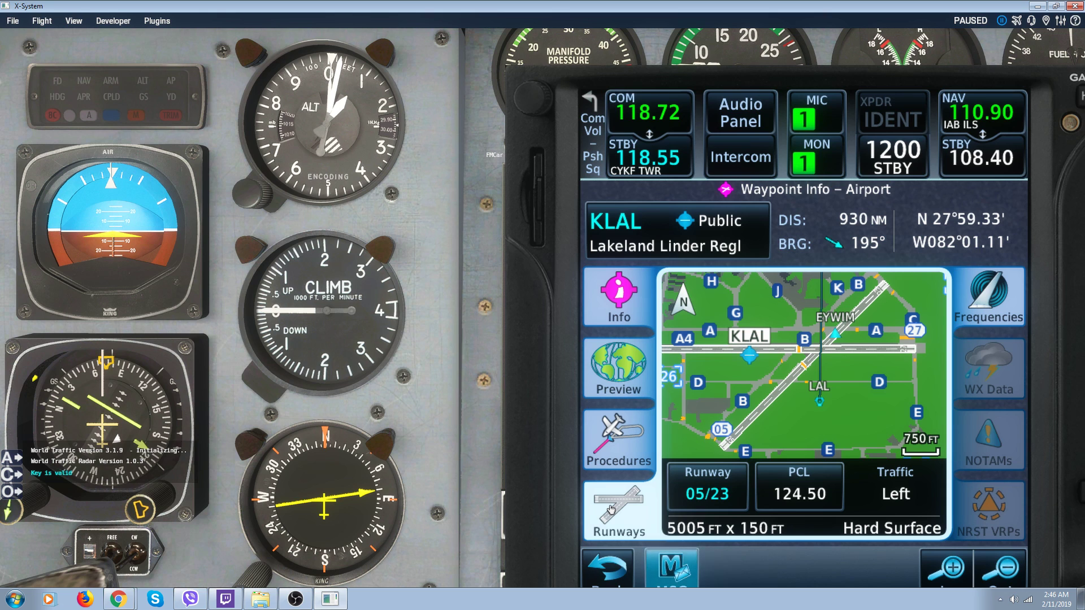
Step: Leave KLAL's chart pages, return to the active flight plan and display the waypoint information for CYKF
{"action": "left_click", "coordinate": [604, 564]}
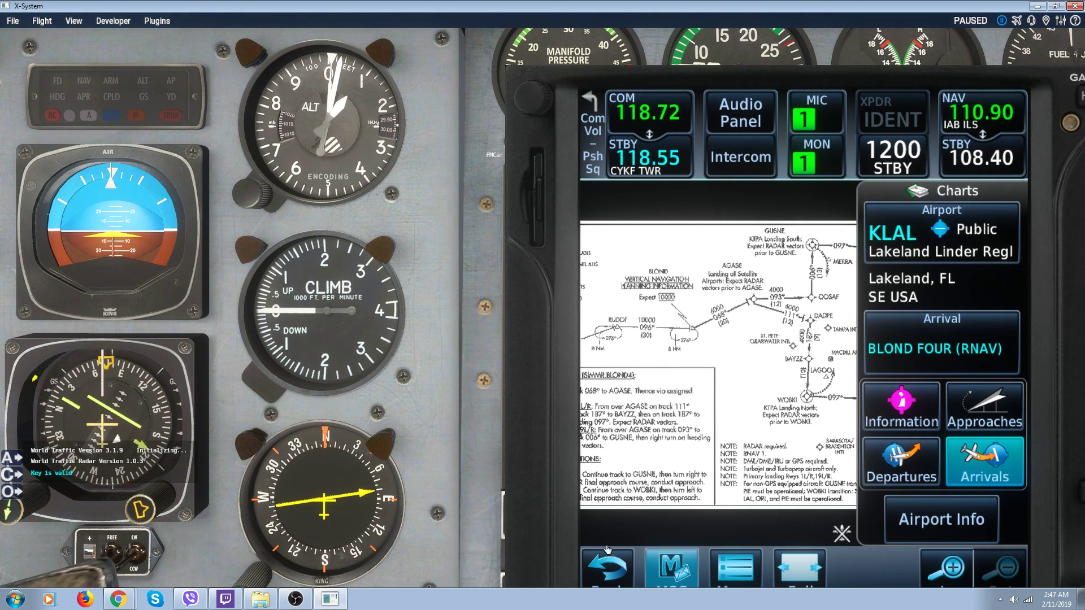
{"action": "left_click", "coordinate": [711, 433]}
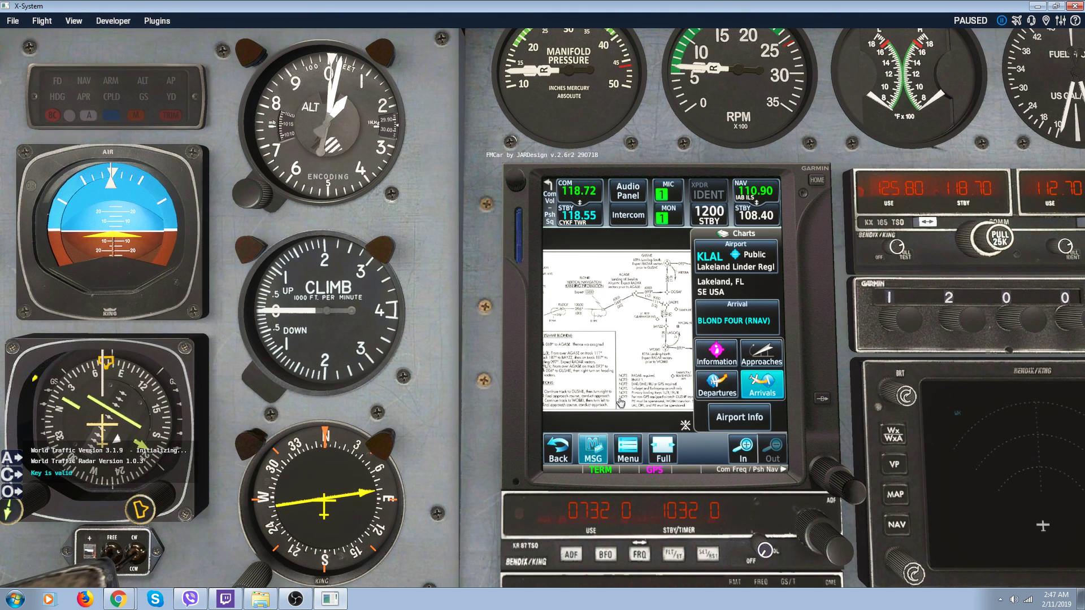
{"action": "left_click", "coordinate": [559, 452]}
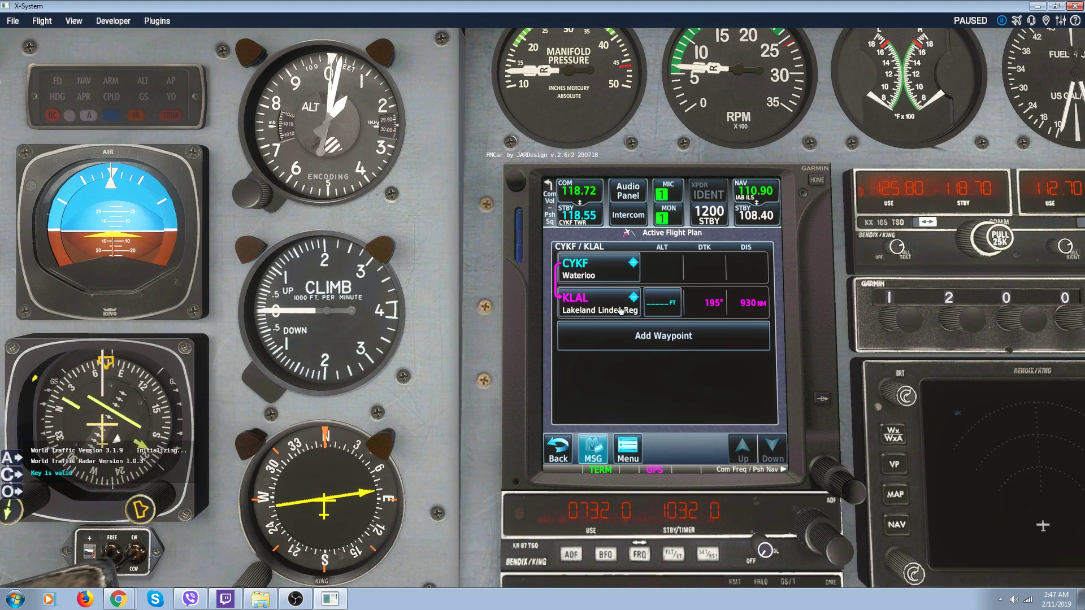
{"action": "left_click", "coordinate": [607, 276]}
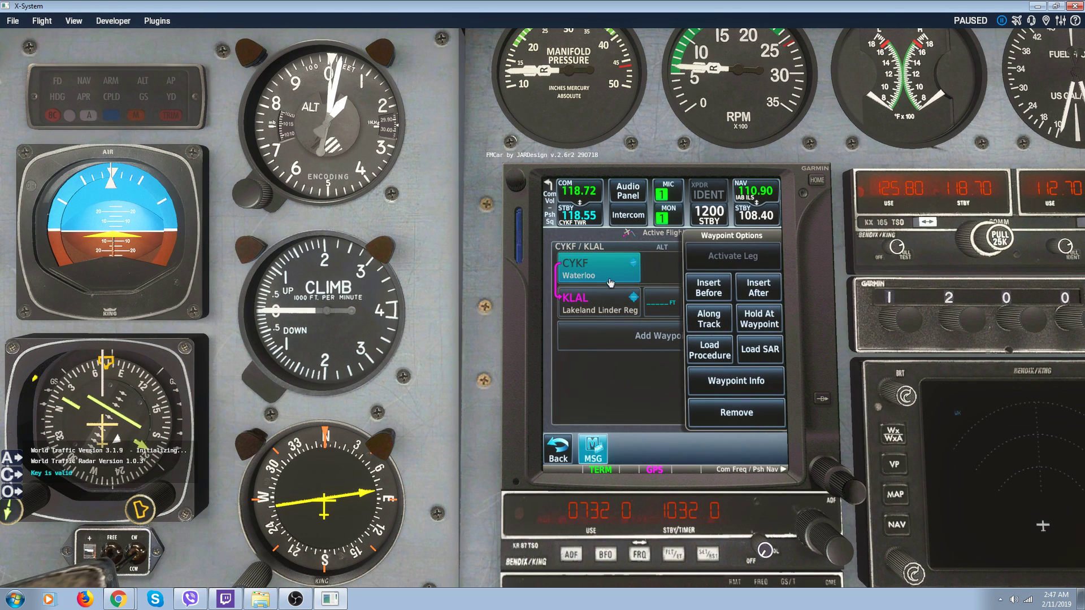
{"action": "left_click", "coordinate": [732, 382]}
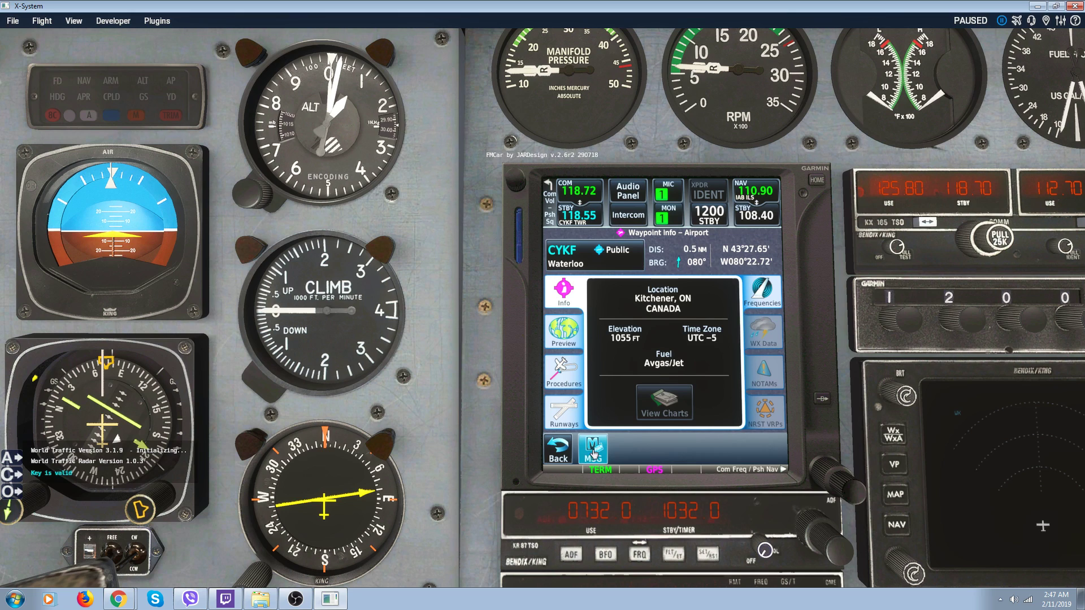
Step: Switch to File Explorer, open the charts folder inside X-Plane 11's Custom Data folder and look through its airport folders and chart files
{"action": "left_click", "coordinate": [258, 604]}
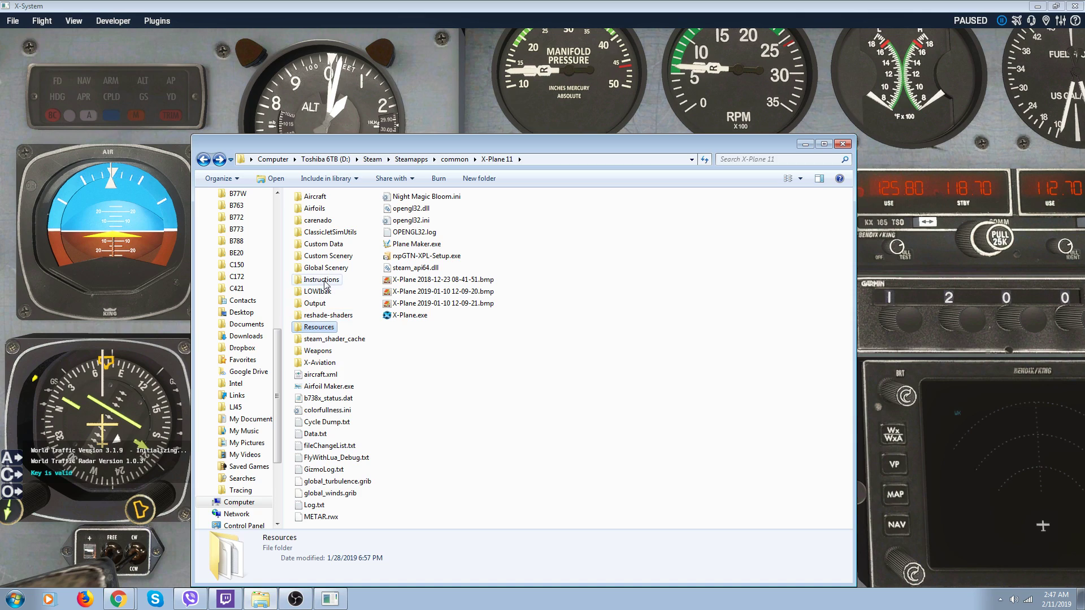
{"action": "left_click", "coordinate": [332, 248]}
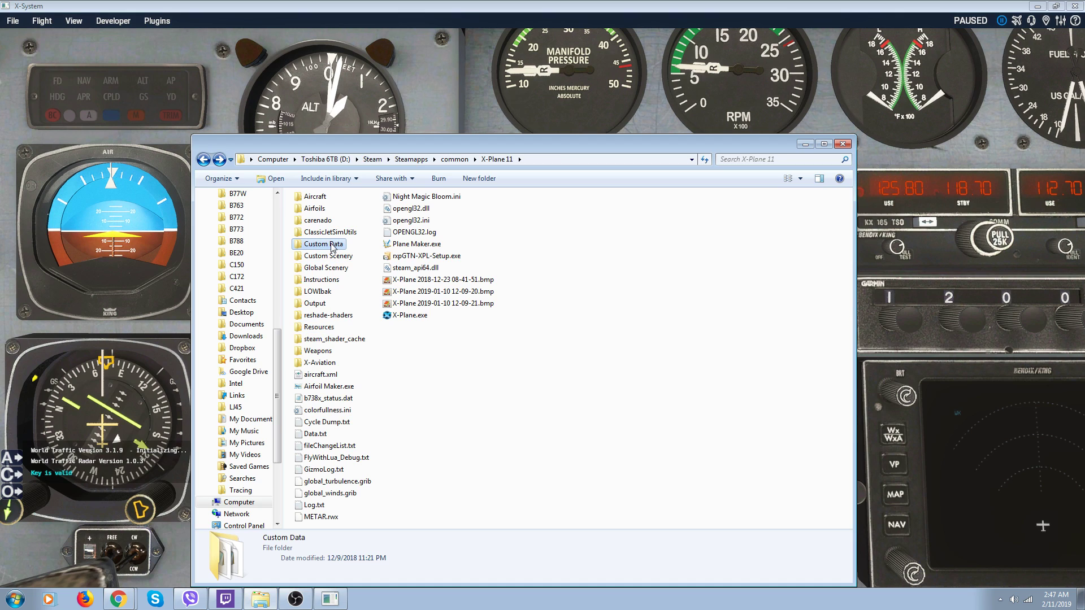
{"action": "double_click", "coordinate": [332, 247]}
{"action": "left_click", "coordinate": [314, 226]}
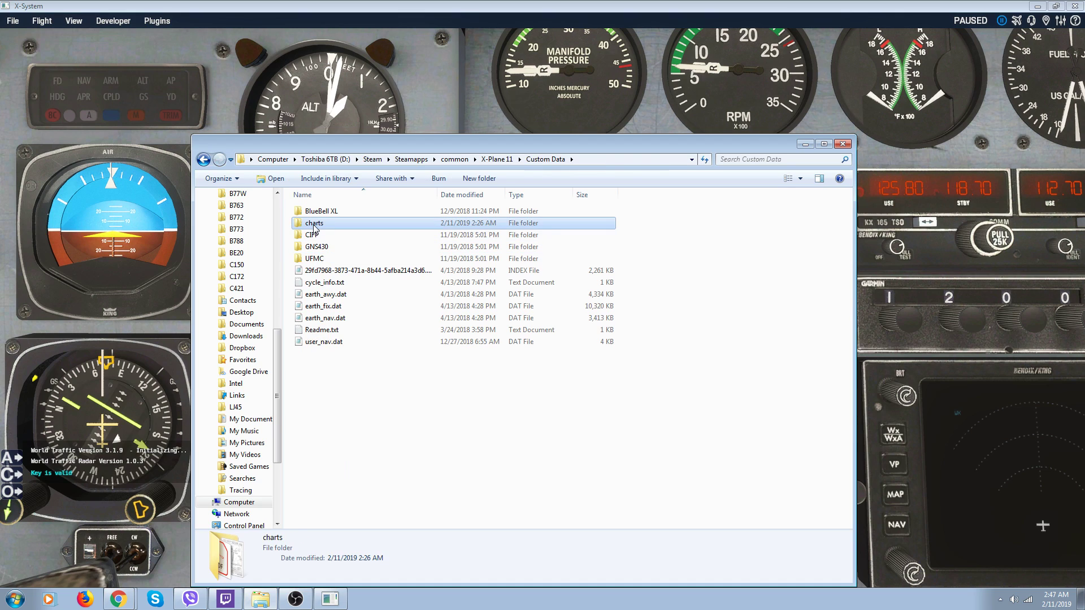
{"action": "double_click", "coordinate": [314, 226]}
{"action": "scroll", "coordinate": [305, 334], "scroll_direction": "down", "scroll_amount": 4}
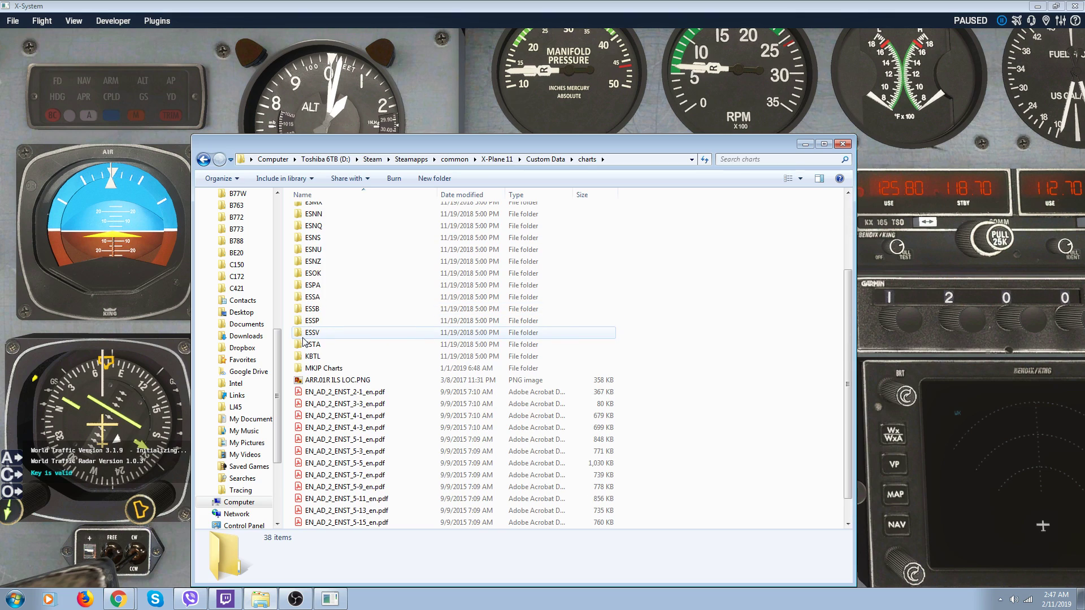
{"action": "scroll", "coordinate": [304, 341], "scroll_direction": "down", "scroll_amount": 1}
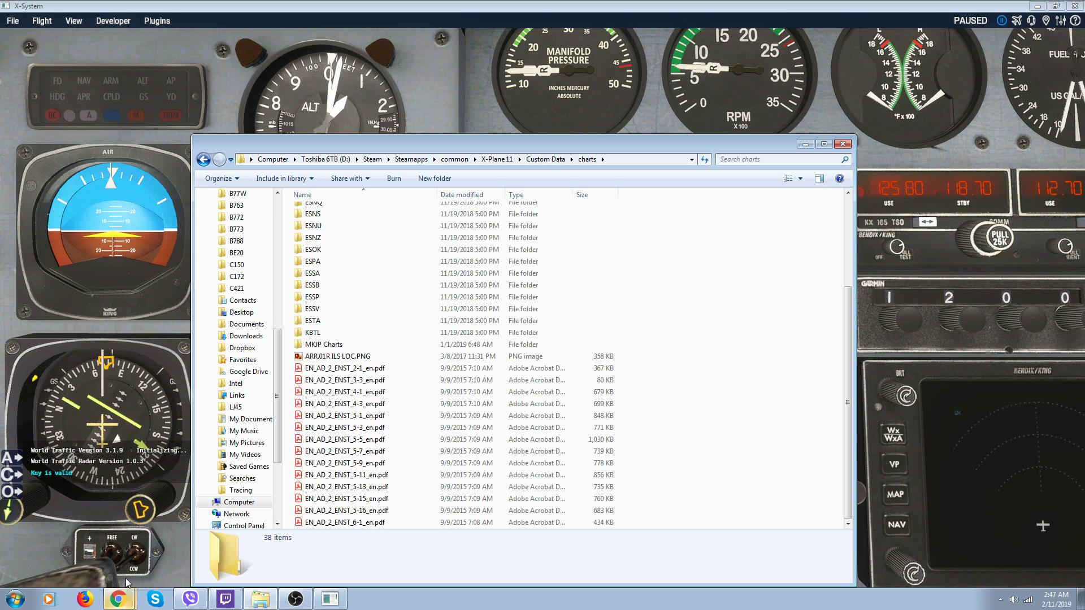
Step: Switch to Chrome and read the X-Plane.org tutorial on making GTN 750 charts, covering how to find, rename, convert and share them
{"action": "left_click", "coordinate": [118, 598]}
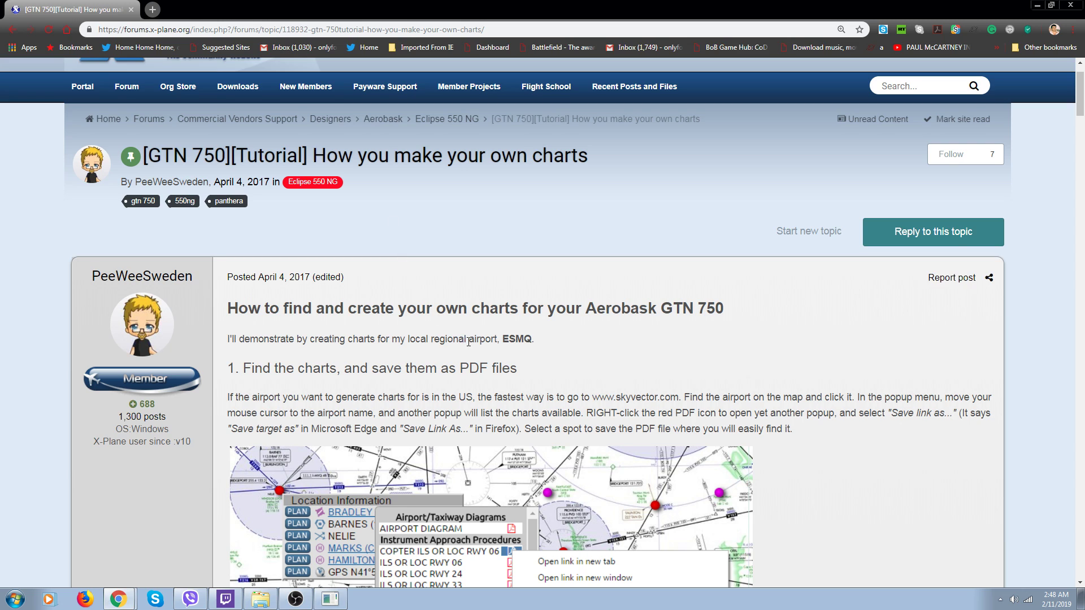
{"action": "scroll", "coordinate": [473, 346], "scroll_direction": "down", "scroll_amount": 5}
{"action": "scroll", "coordinate": [472, 346], "scroll_direction": "down", "scroll_amount": 9}
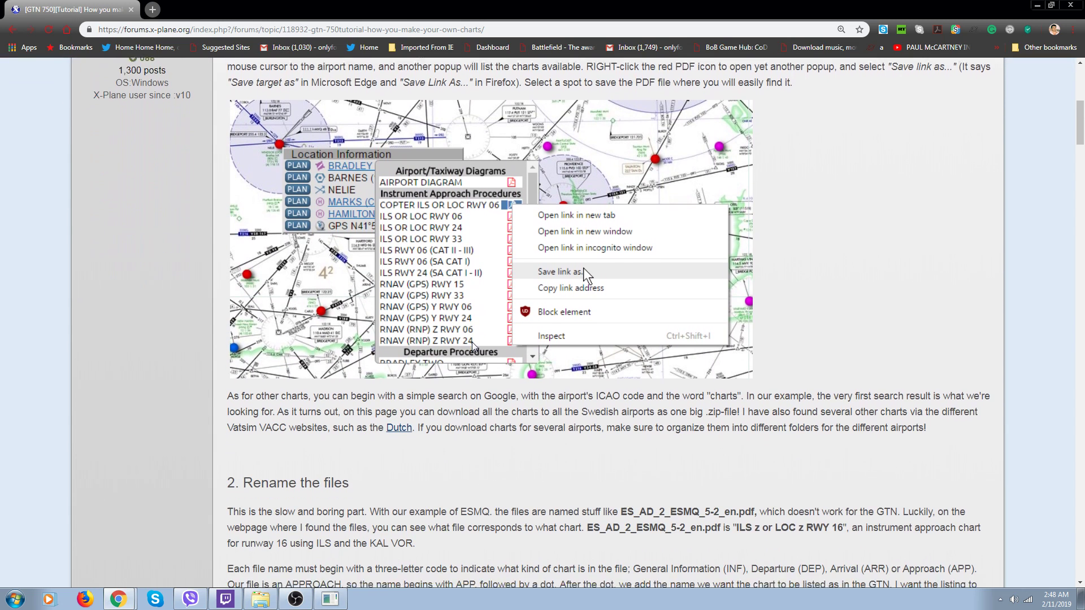
{"action": "scroll", "coordinate": [473, 346], "scroll_direction": "down", "scroll_amount": 6}
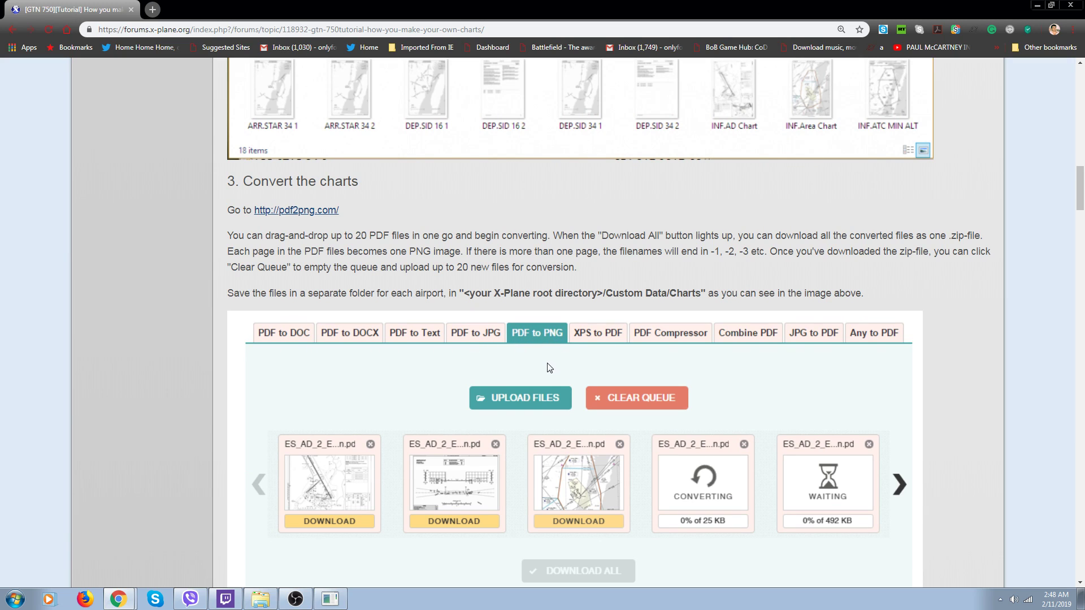
{"action": "scroll", "coordinate": [542, 373], "scroll_direction": "down", "scroll_amount": 2}
{"action": "scroll", "coordinate": [542, 371], "scroll_direction": "down", "scroll_amount": 1}
{"action": "scroll", "coordinate": [541, 371], "scroll_direction": "up", "scroll_amount": 2}
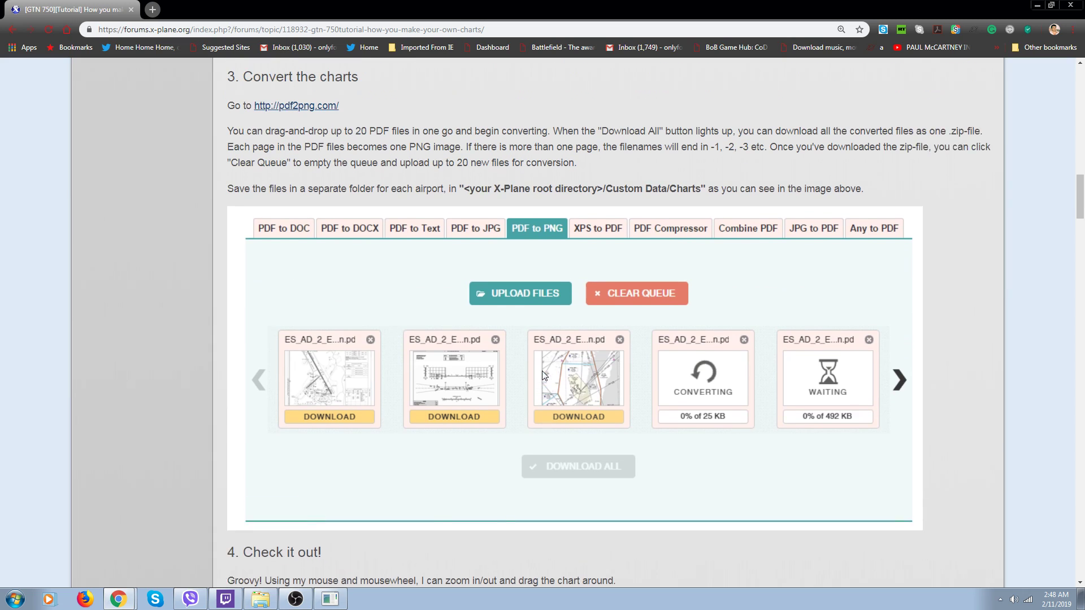
{"action": "scroll", "coordinate": [528, 361], "scroll_direction": "down", "scroll_amount": 8}
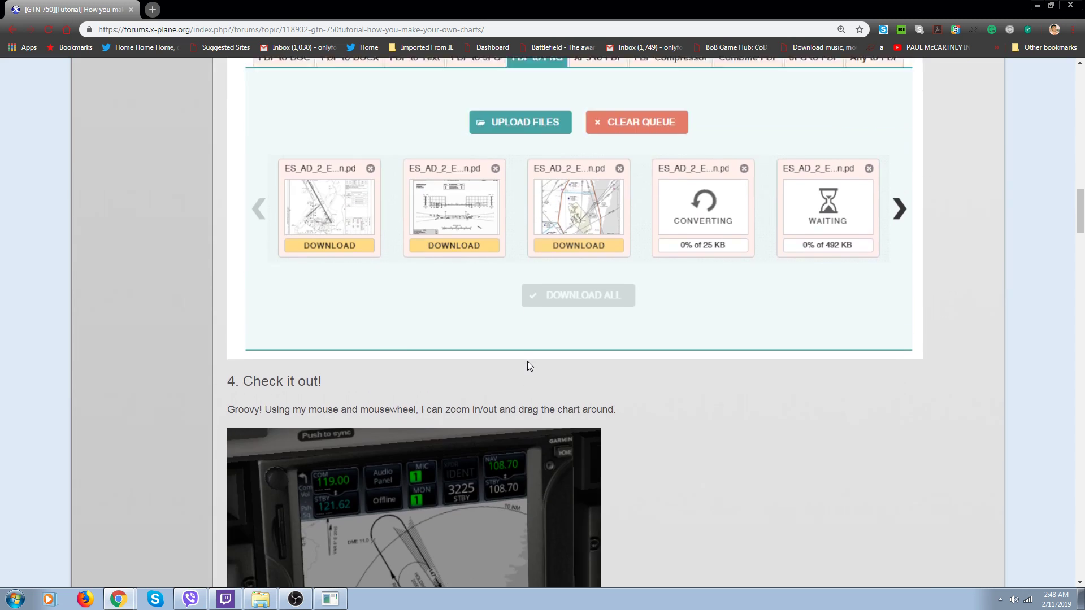
{"action": "scroll", "coordinate": [527, 366], "scroll_direction": "down", "scroll_amount": 4}
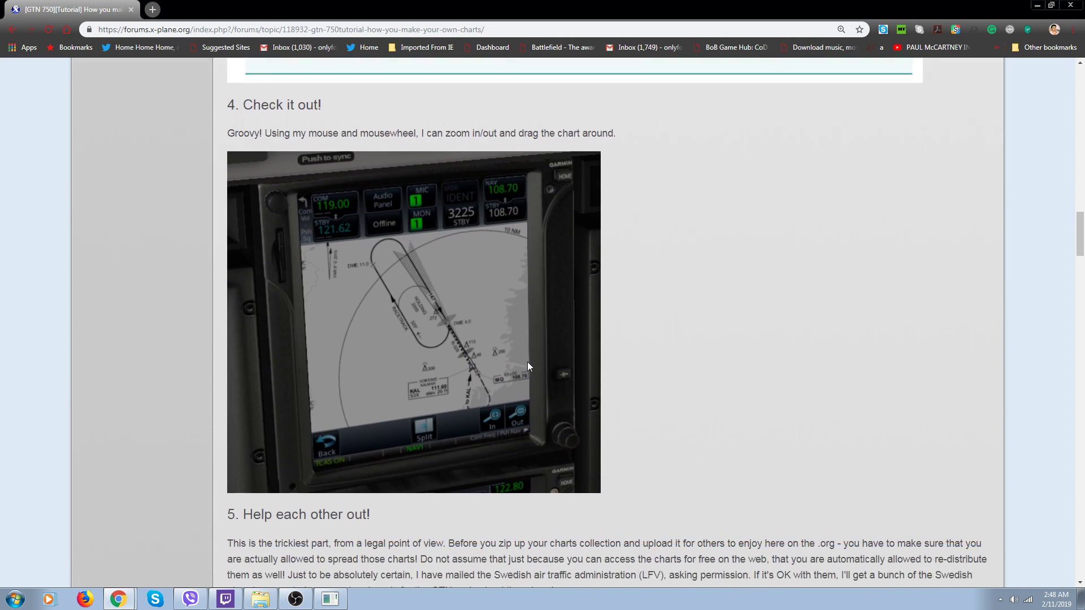
{"action": "scroll", "coordinate": [527, 366], "scroll_direction": "down", "scroll_amount": 2}
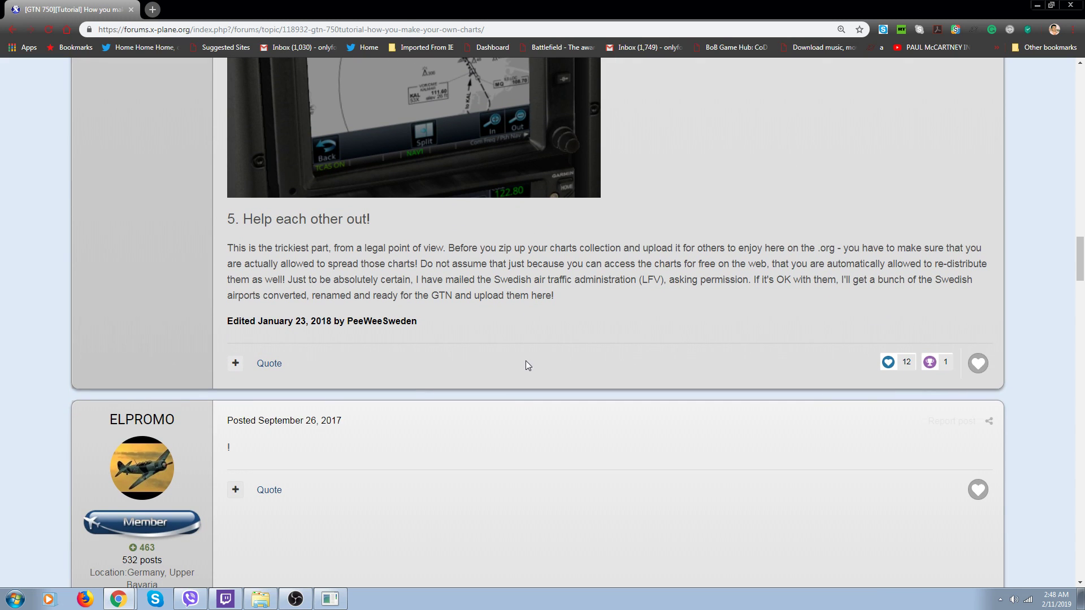
{"action": "scroll", "coordinate": [461, 336], "scroll_direction": "down", "scroll_amount": 5}
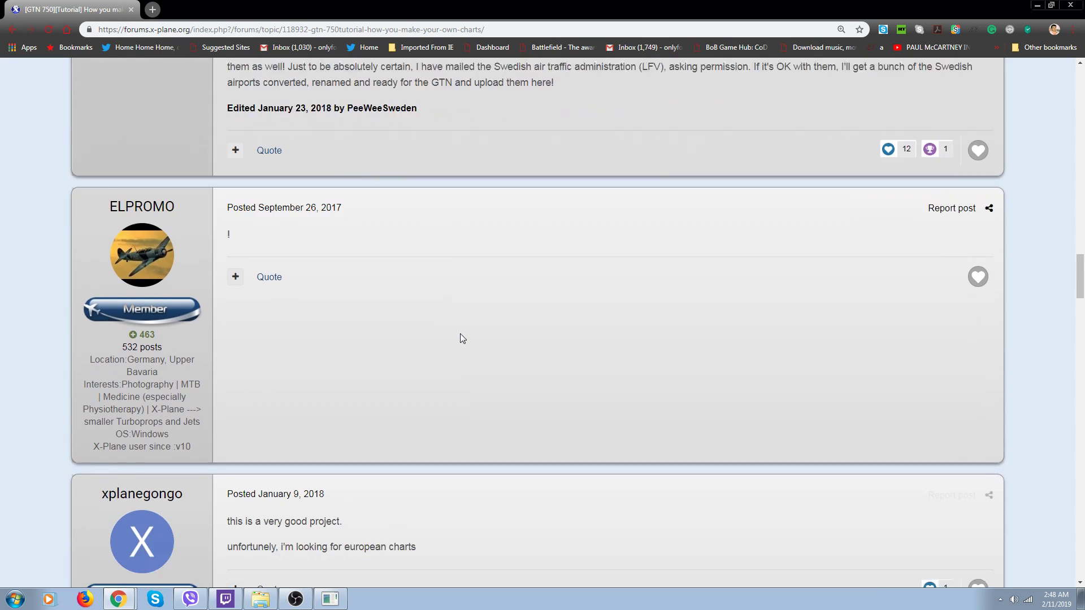
Step: Review the tutorial's "Check it out!" section with the GTN chart example and go back to the beginning of the thread
{"action": "scroll", "coordinate": [461, 335], "scroll_direction": "up", "scroll_amount": 10}
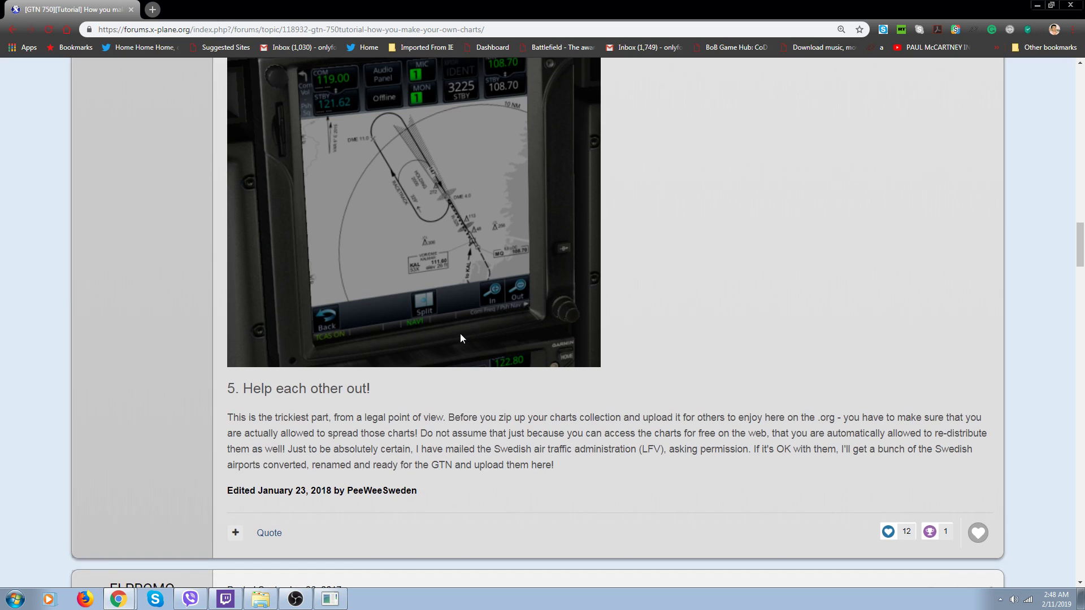
{"action": "scroll", "coordinate": [460, 338], "scroll_direction": "up", "scroll_amount": 1}
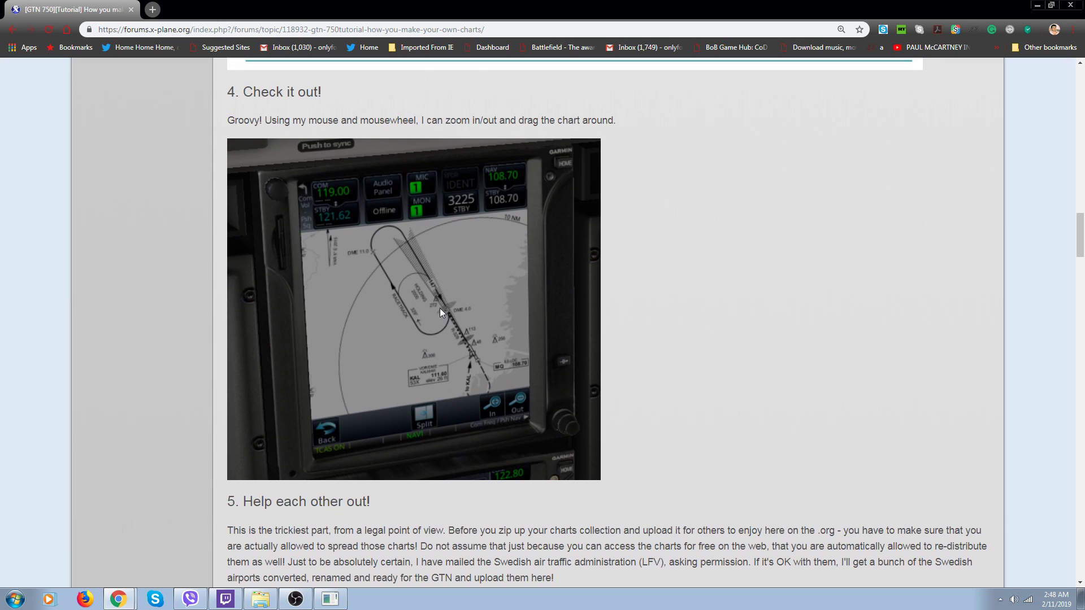
{"action": "scroll", "coordinate": [355, 332], "scroll_direction": "up", "scroll_amount": 2}
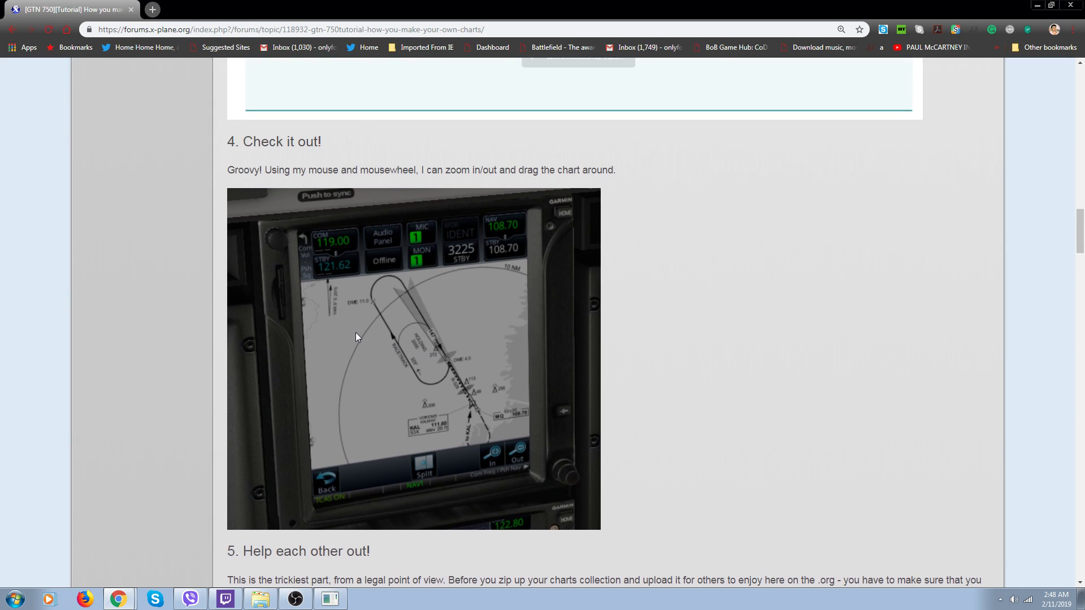
{"action": "scroll", "coordinate": [355, 334], "scroll_direction": "down", "scroll_amount": 3}
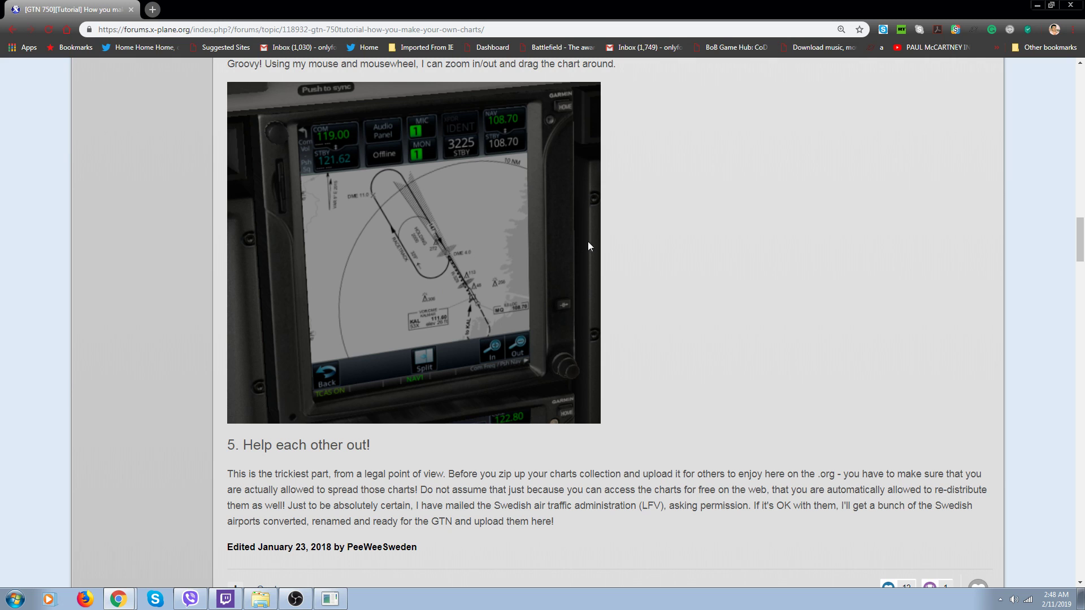
{"action": "scroll", "coordinate": [957, 143], "scroll_direction": "up", "scroll_amount": 3}
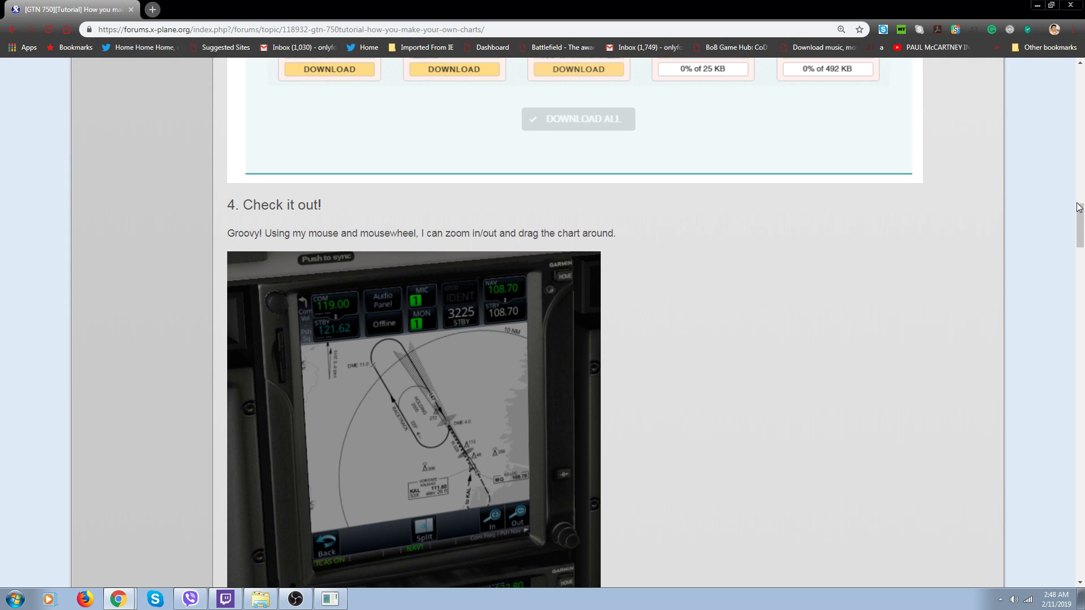
{"action": "left_click_drag", "start_coordinate": [1080, 207], "coordinate": [1070, 62]}
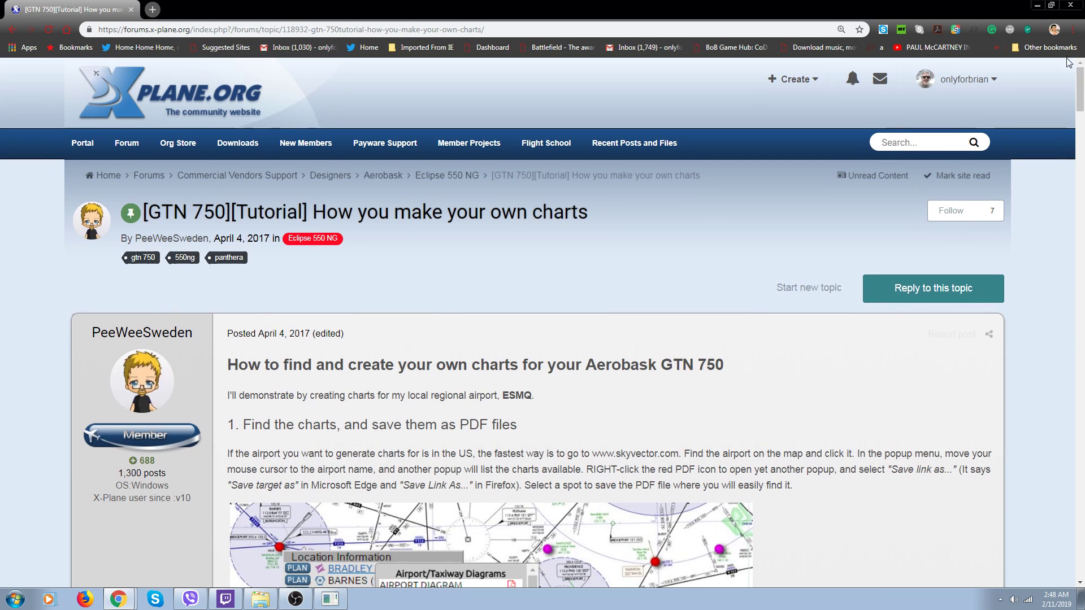
Step: Minimize the browser and File Explorer to get back to X-Plane, and return from CYKF's information to the active flight plan
{"action": "left_click", "coordinate": [1034, 7]}
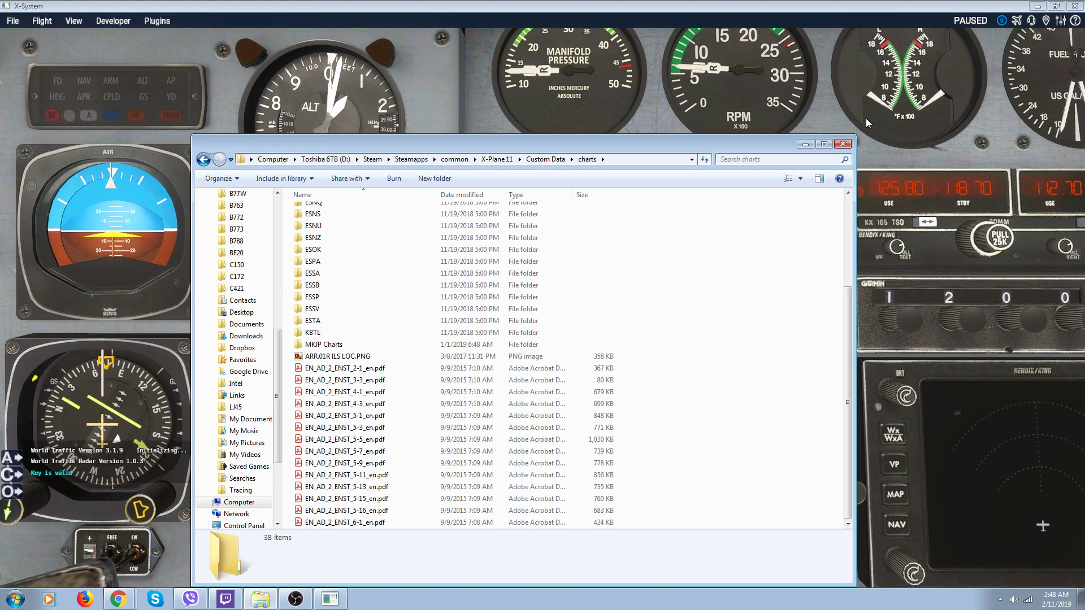
{"action": "left_click", "coordinate": [805, 144]}
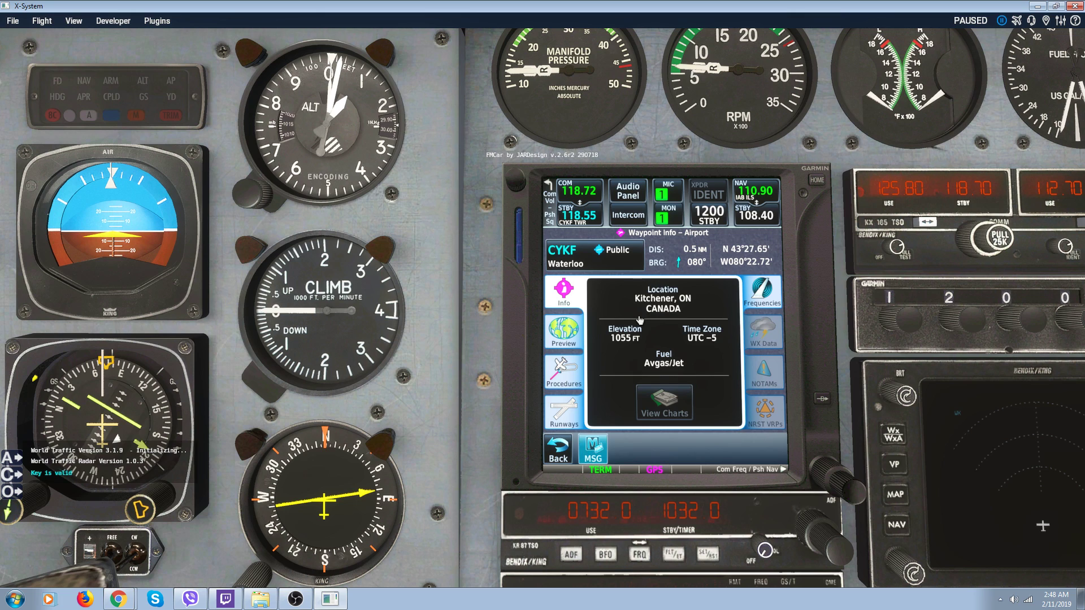
{"action": "left_click", "coordinate": [553, 457]}
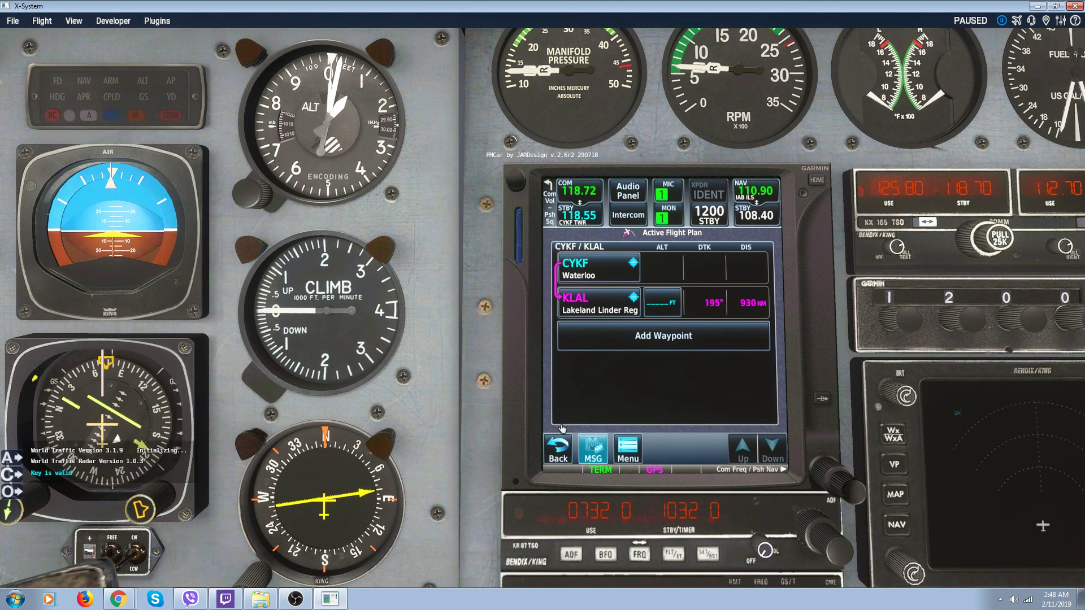
Step: Add KORD (O Hare Intl) as a new waypoint after KLAL in the active flight plan
{"action": "left_click", "coordinate": [642, 344]}
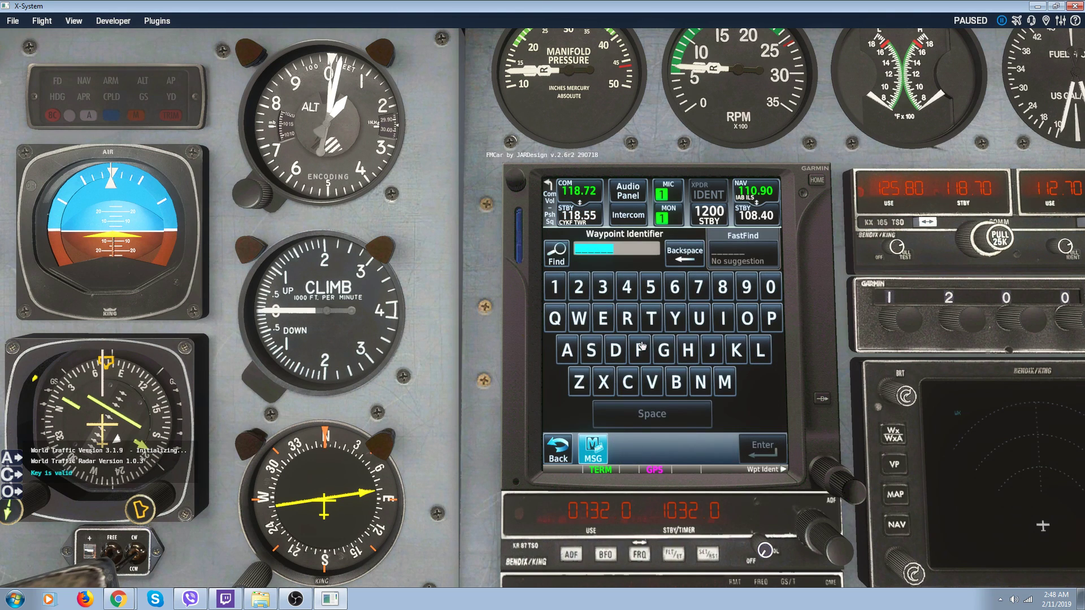
{"action": "left_click", "coordinate": [742, 346]}
{"action": "left_click", "coordinate": [747, 318]}
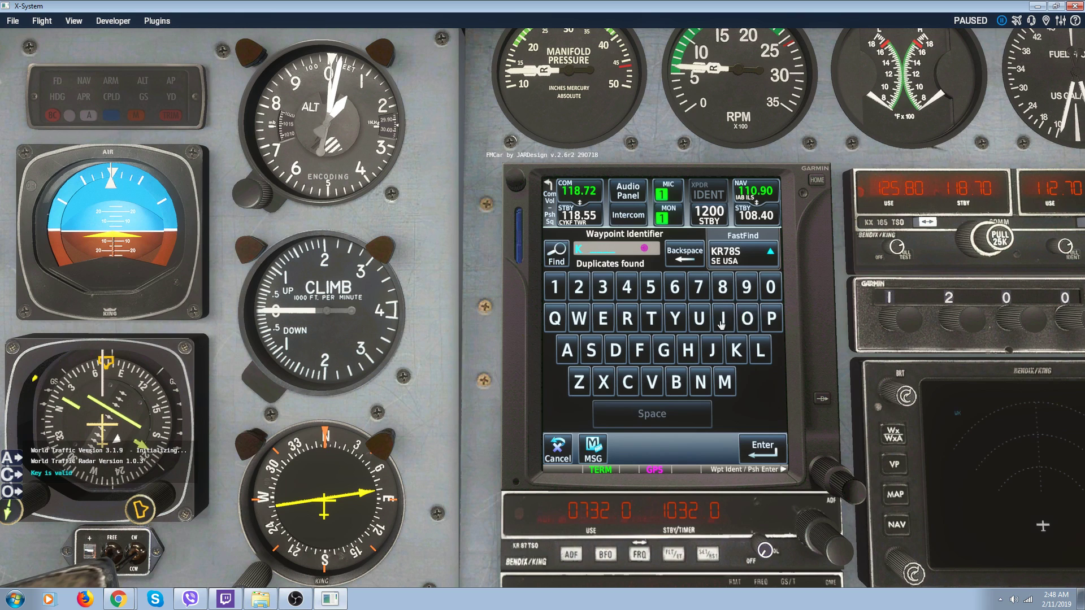
{"action": "left_click", "coordinate": [627, 319]}
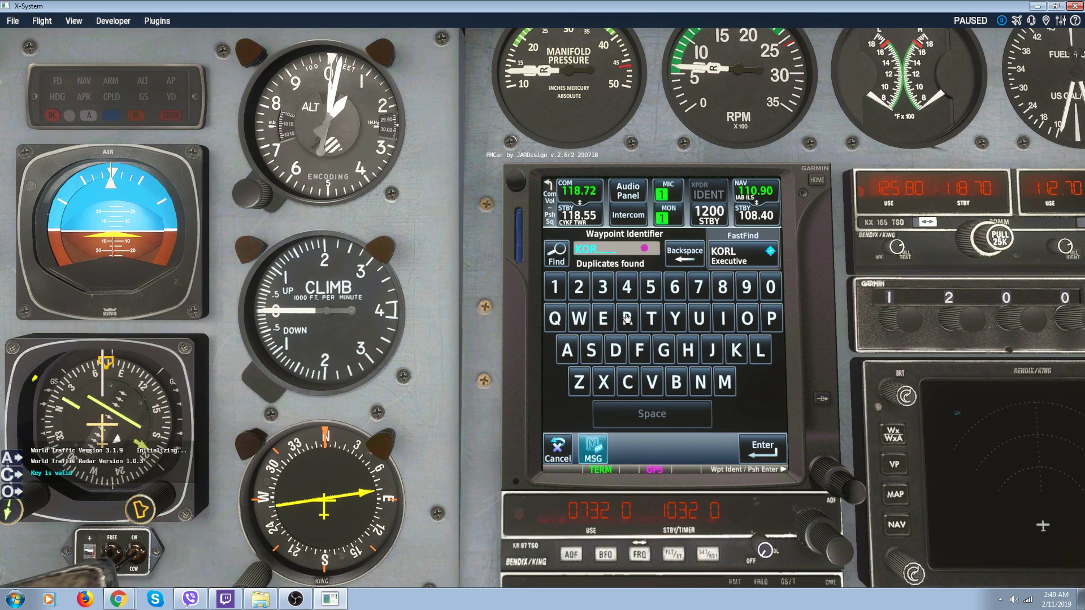
{"action": "left_click", "coordinate": [616, 346]}
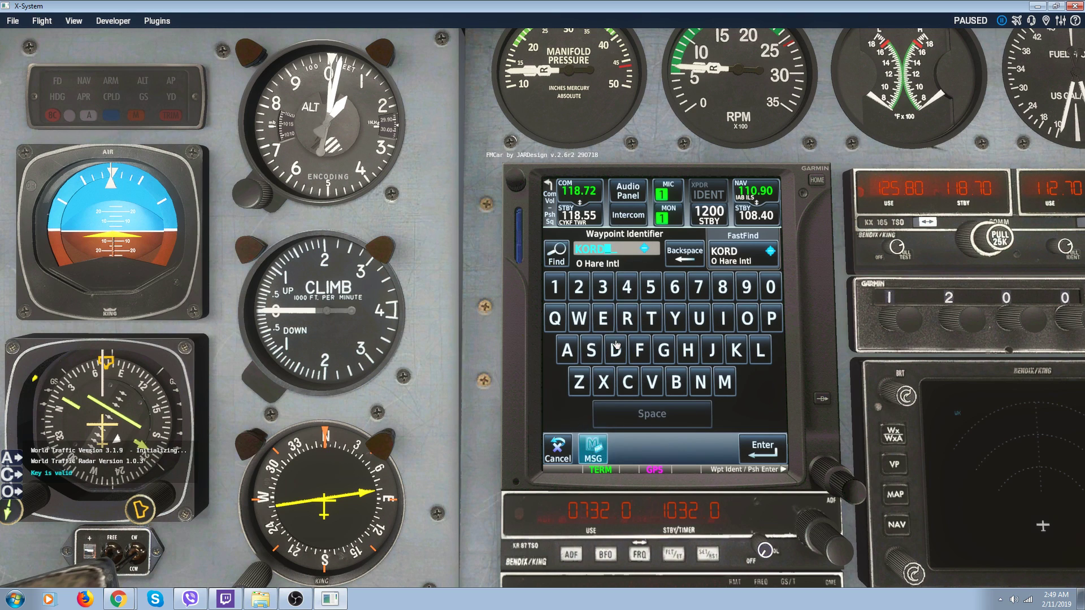
{"action": "left_click", "coordinate": [734, 262]}
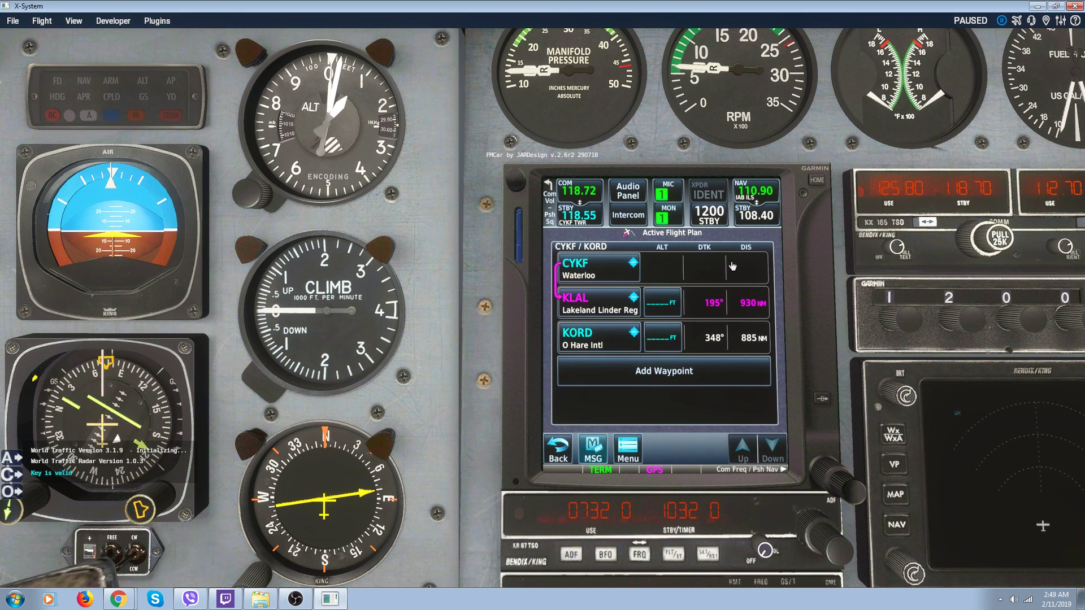
Step: Open the waypoint information for KORD and display its airport diagram chart
{"action": "left_click", "coordinate": [595, 339]}
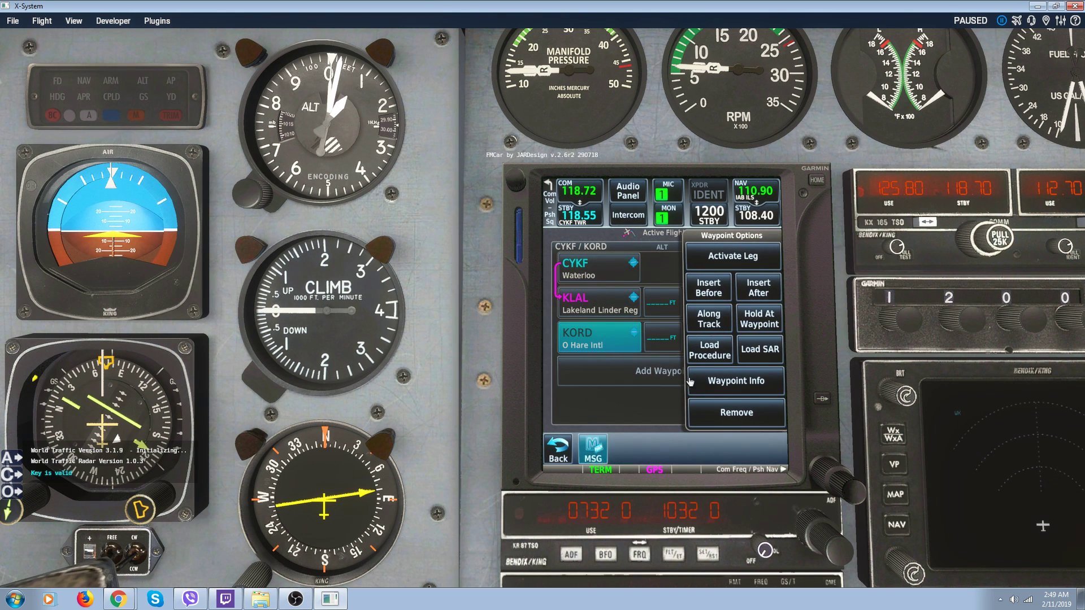
{"action": "left_click", "coordinate": [714, 384]}
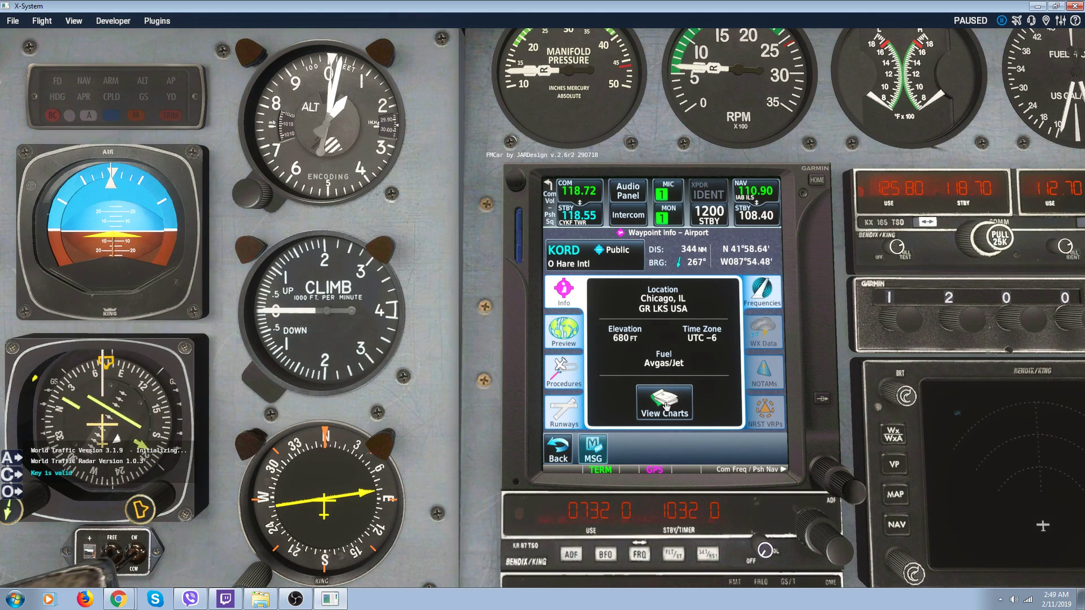
{"action": "left_click", "coordinate": [668, 406]}
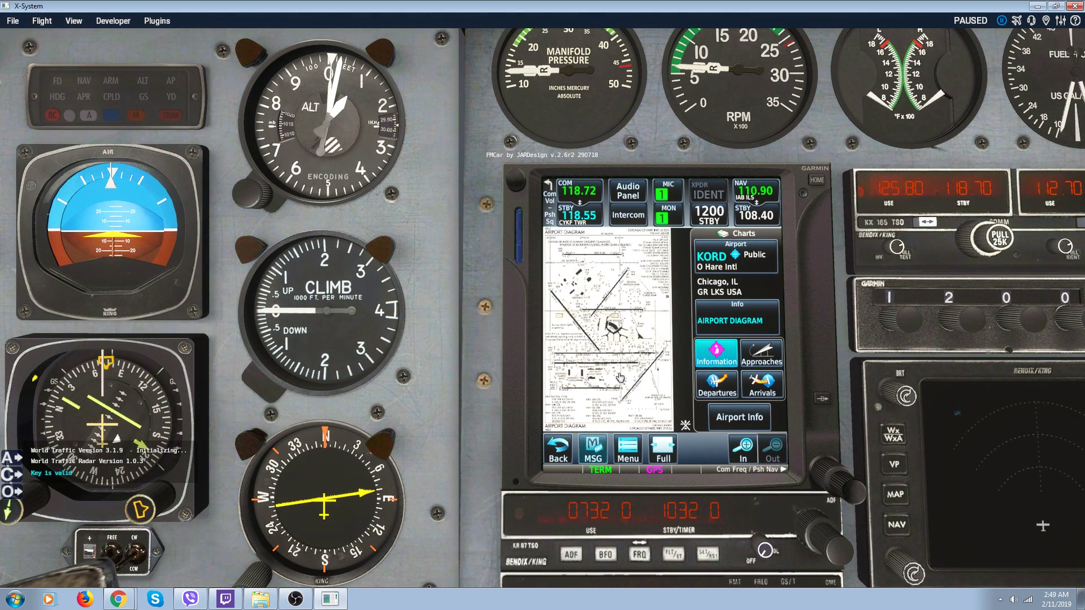
Step: Examine KORD's airport diagram up close, and display the BENKY FOUR (RNAV) arrival chart
{"action": "scroll", "coordinate": [619, 376], "scroll_direction": "up", "scroll_amount": 3}
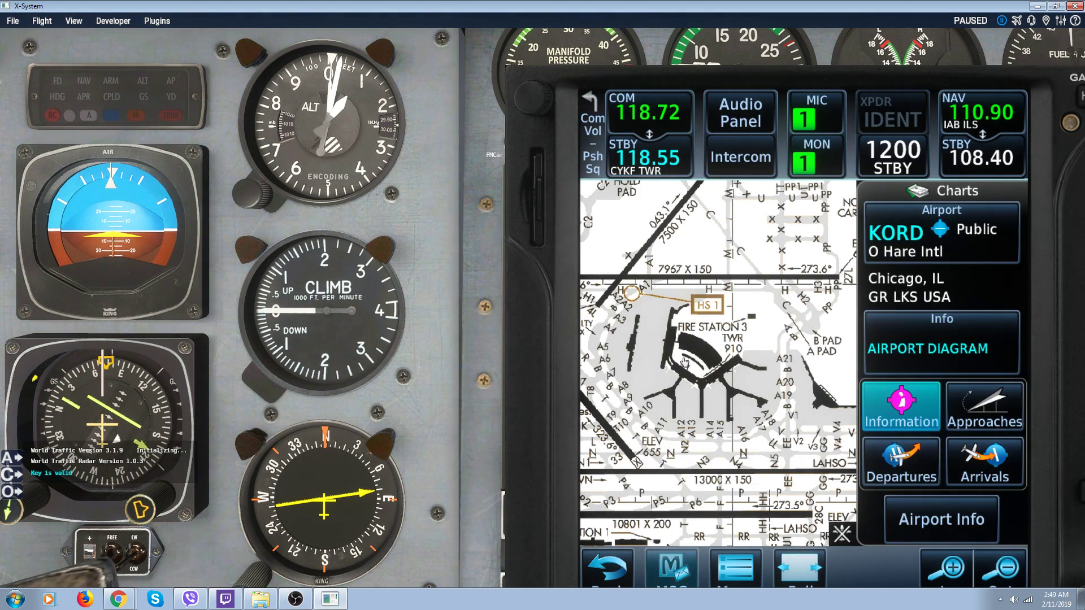
{"action": "scroll", "coordinate": [839, 392], "scroll_direction": "down", "scroll_amount": 2}
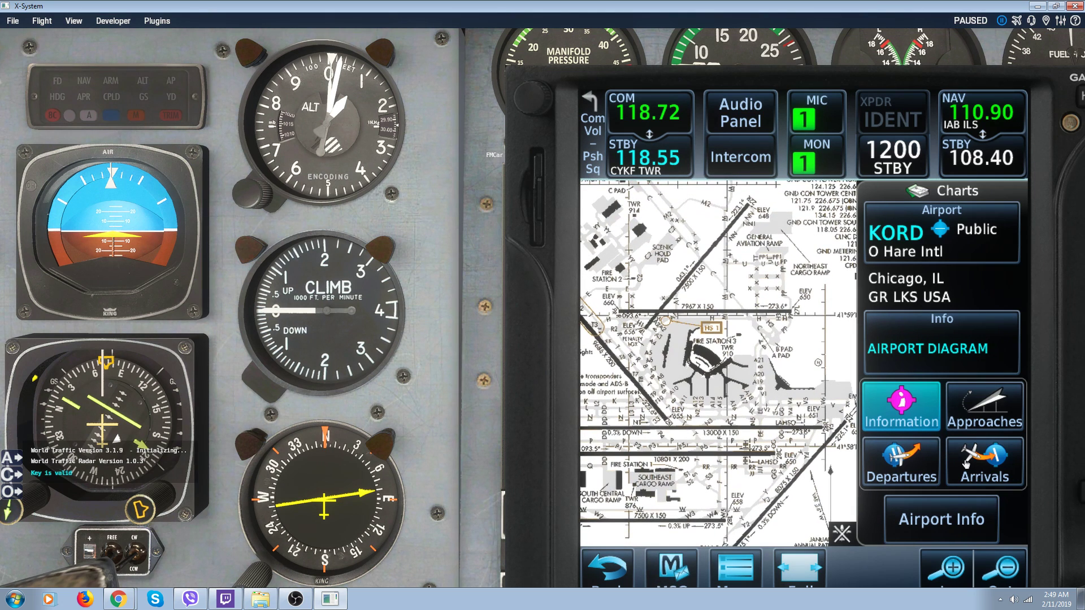
{"action": "left_click", "coordinate": [984, 461]}
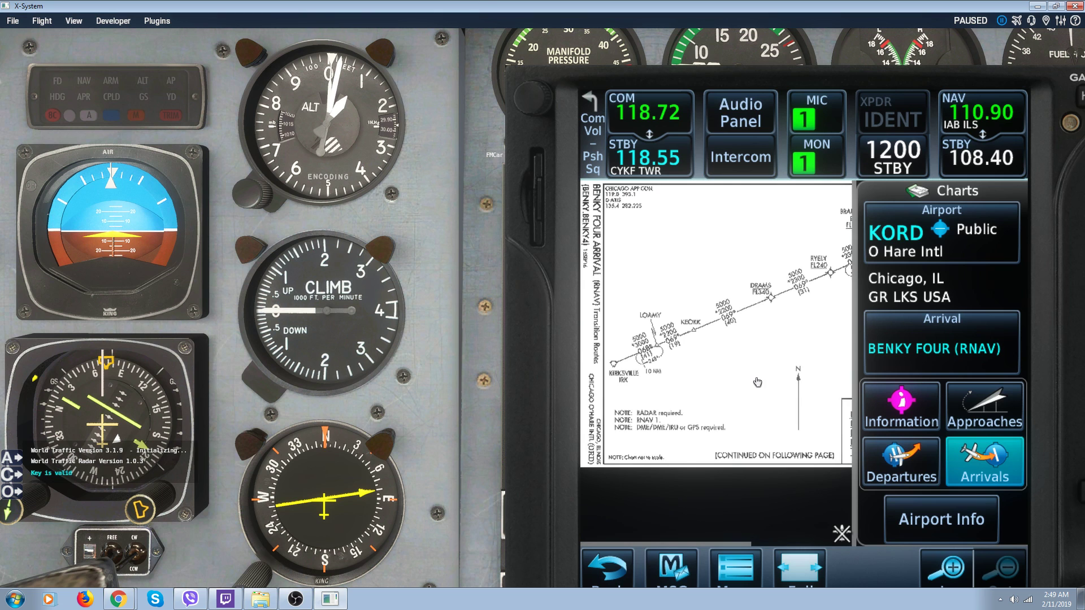
{"action": "scroll", "coordinate": [757, 383], "scroll_direction": "up", "scroll_amount": 1}
{"action": "scroll", "coordinate": [758, 383], "scroll_direction": "down", "scroll_amount": 1}
{"action": "left_click", "coordinate": [684, 463]}
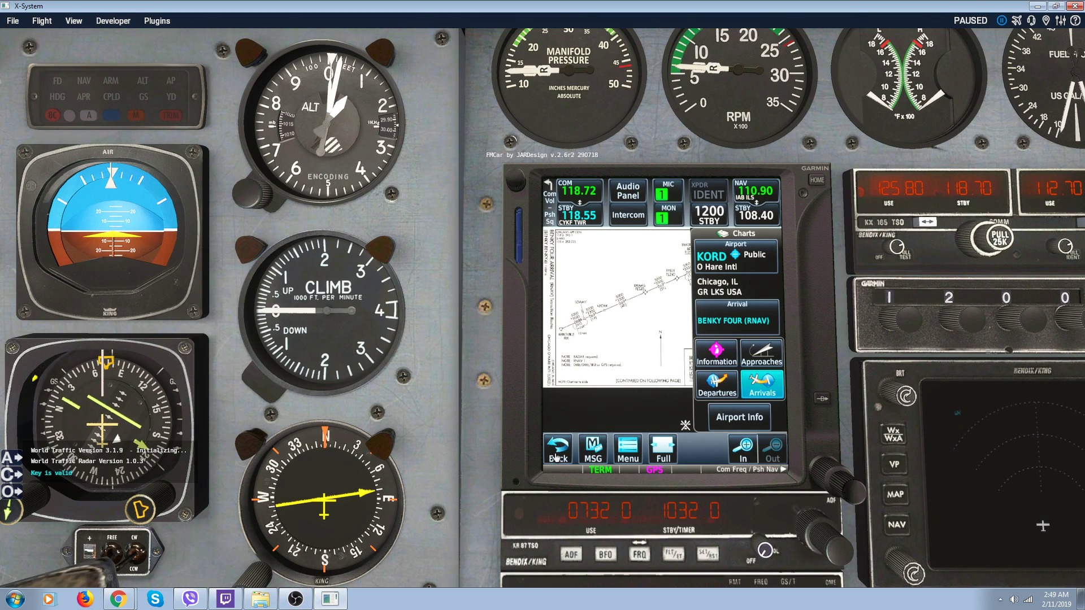
Step: Check the options in the Charts Menu and return to KORD's airport waypoint information
{"action": "left_click", "coordinate": [625, 457]}
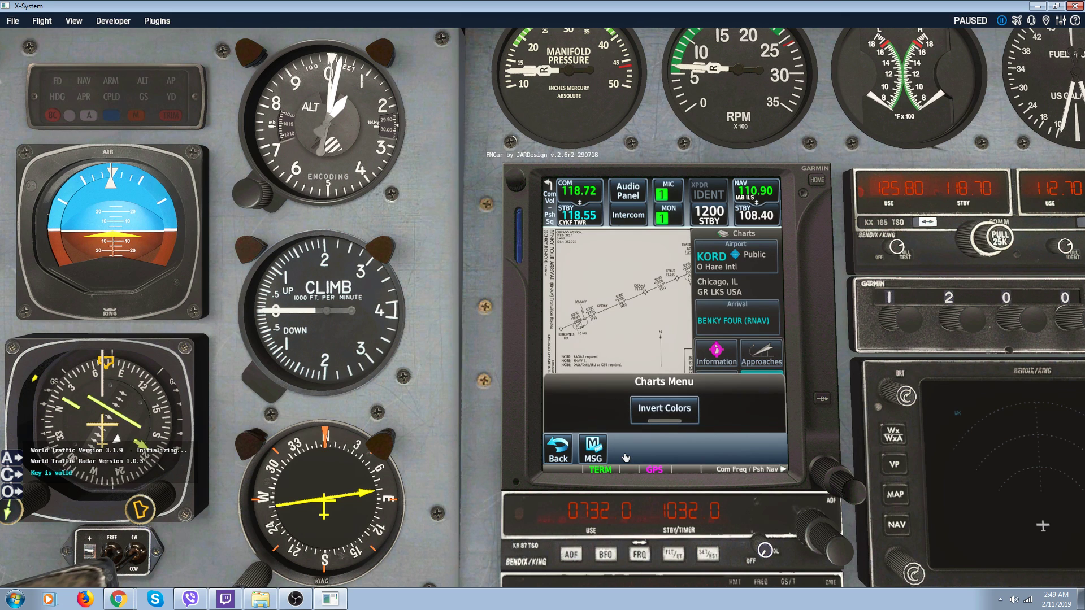
{"action": "left_click", "coordinate": [559, 455]}
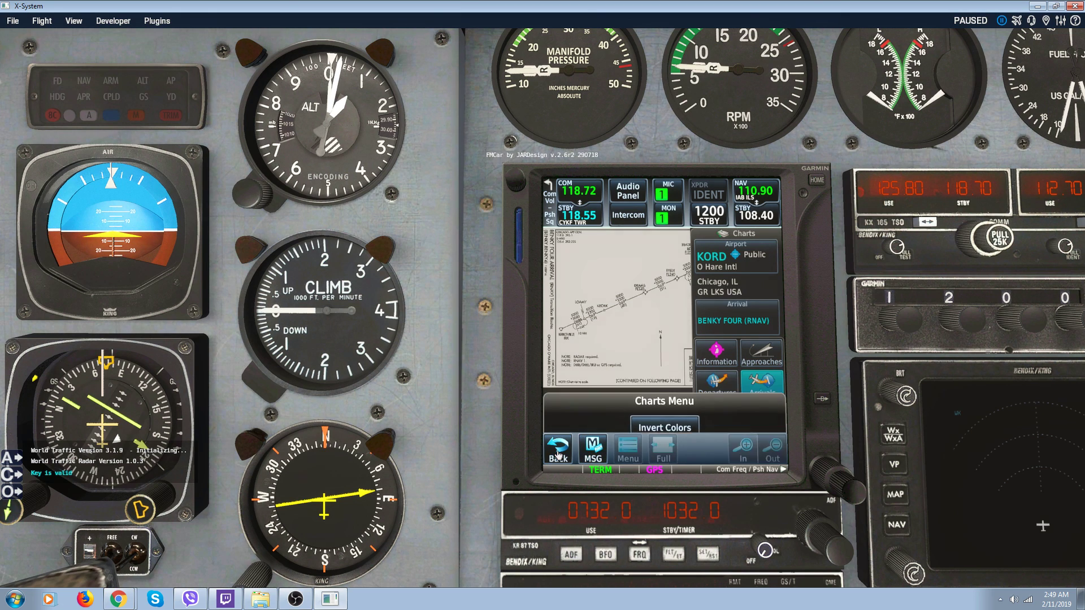
{"action": "left_click", "coordinate": [558, 455]}
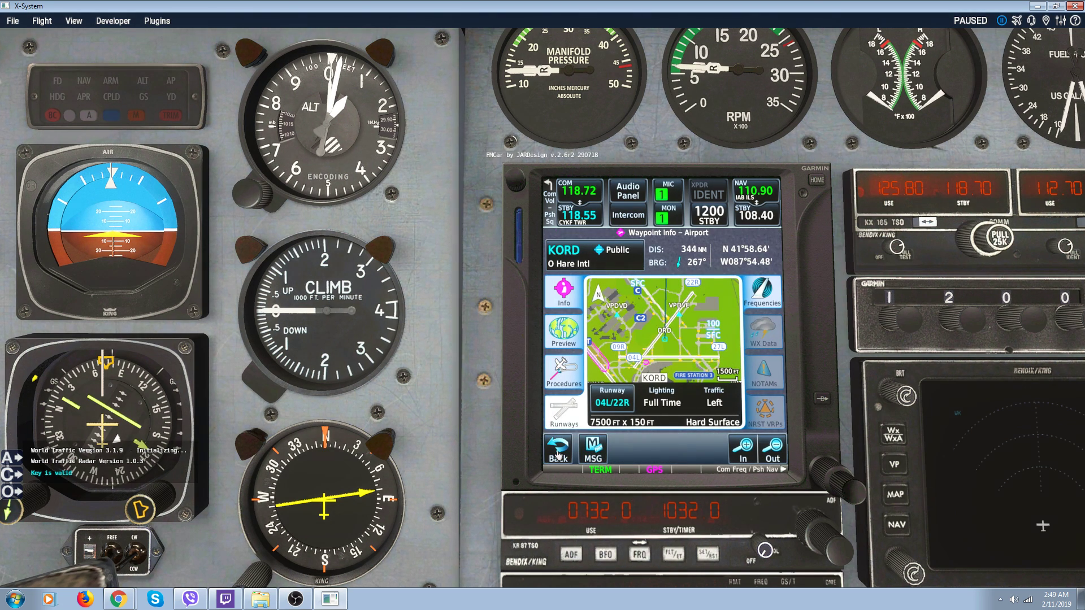
Step: View KORD's approach procedures and runway information, and go back to the GTN Home page
{"action": "left_click", "coordinate": [571, 373]}
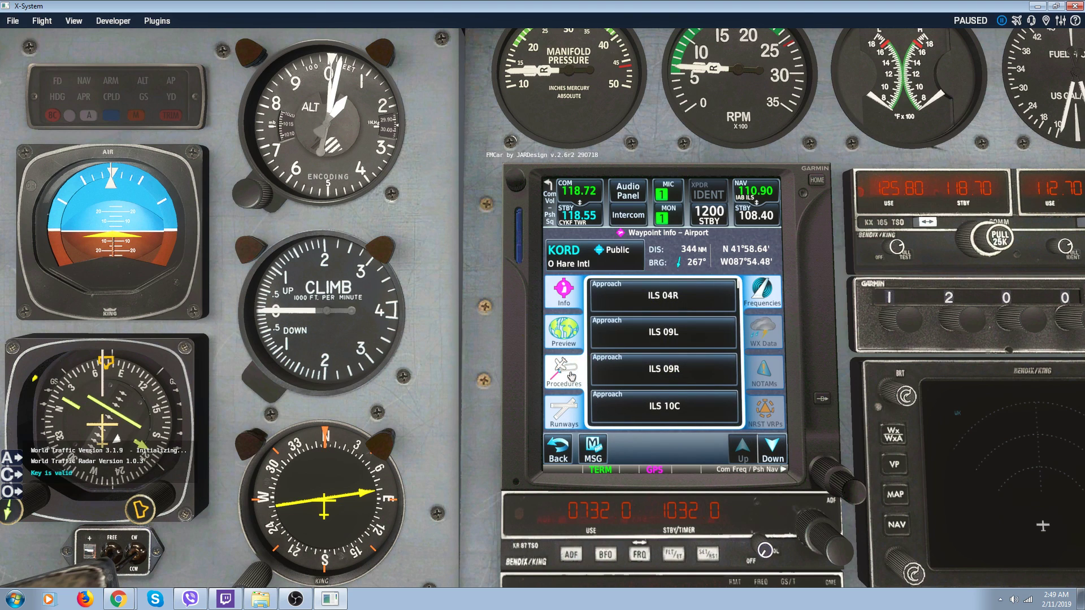
{"action": "left_click", "coordinate": [556, 418]}
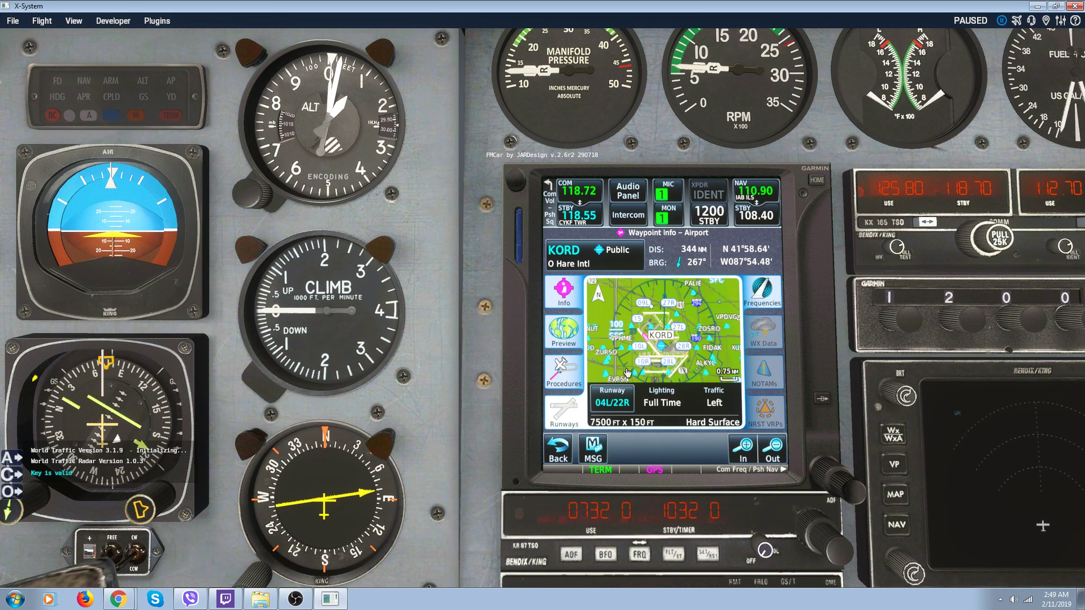
{"action": "left_click", "coordinate": [559, 450]}
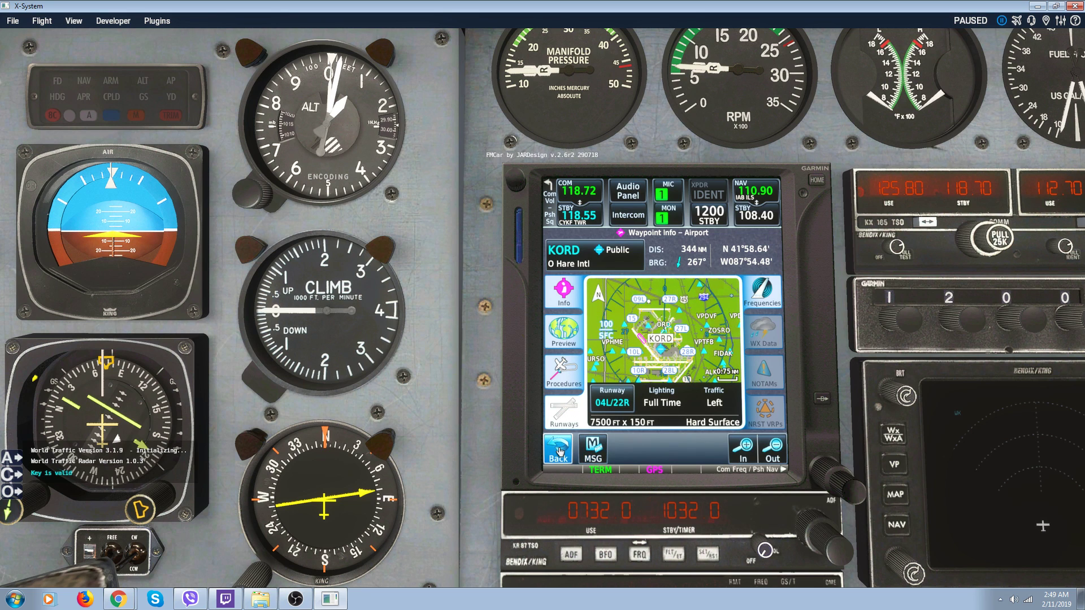
{"action": "left_click", "coordinate": [558, 450]}
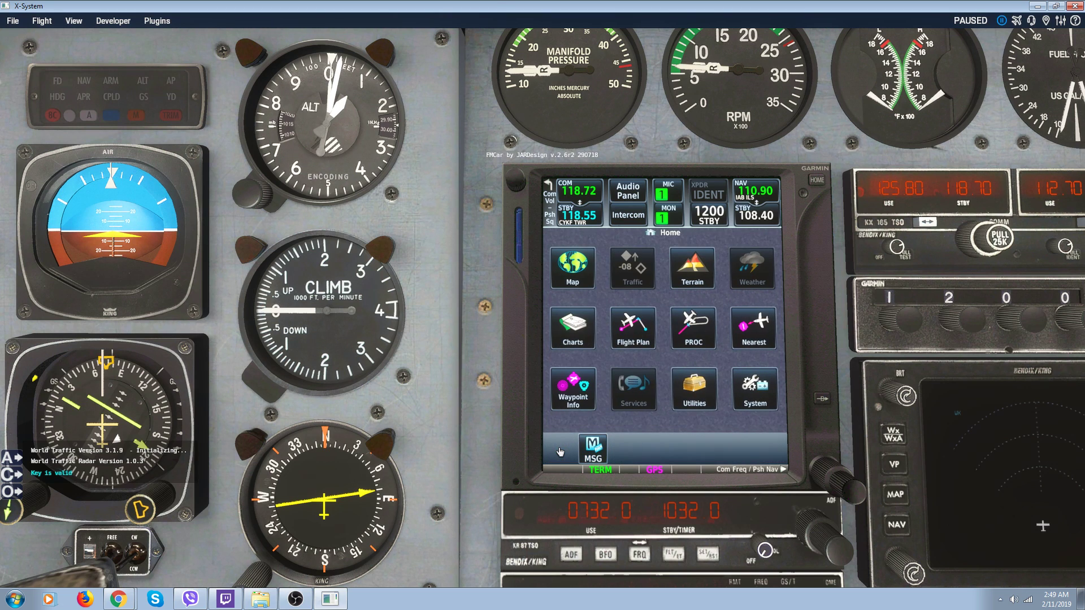
Step: Open the KORD charts from the GTN Home page and switch to OBS
{"action": "left_click", "coordinate": [581, 343]}
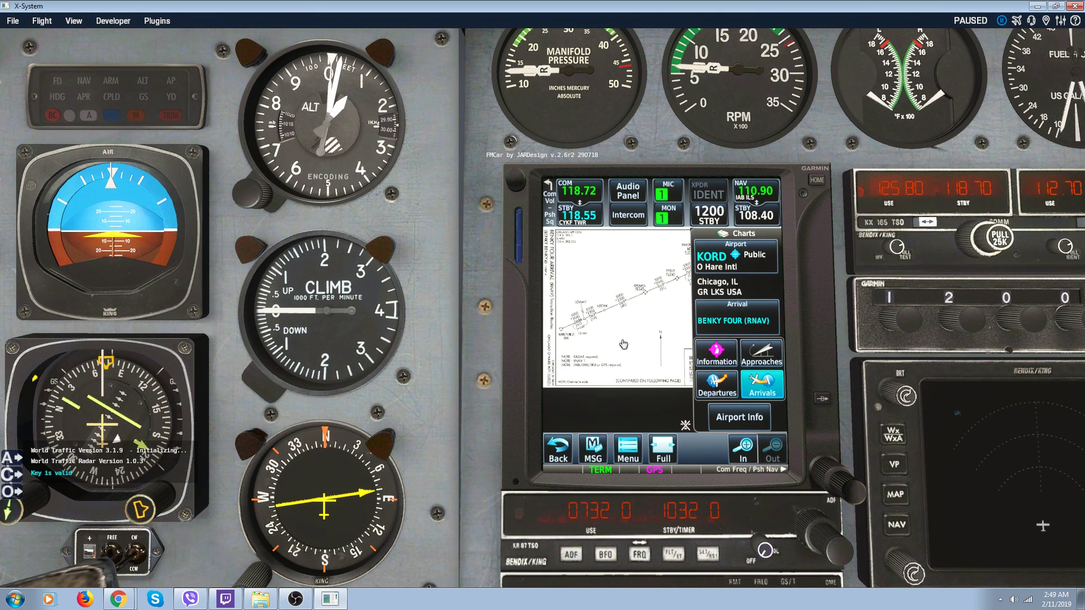
{"action": "left_click", "coordinate": [291, 600]}
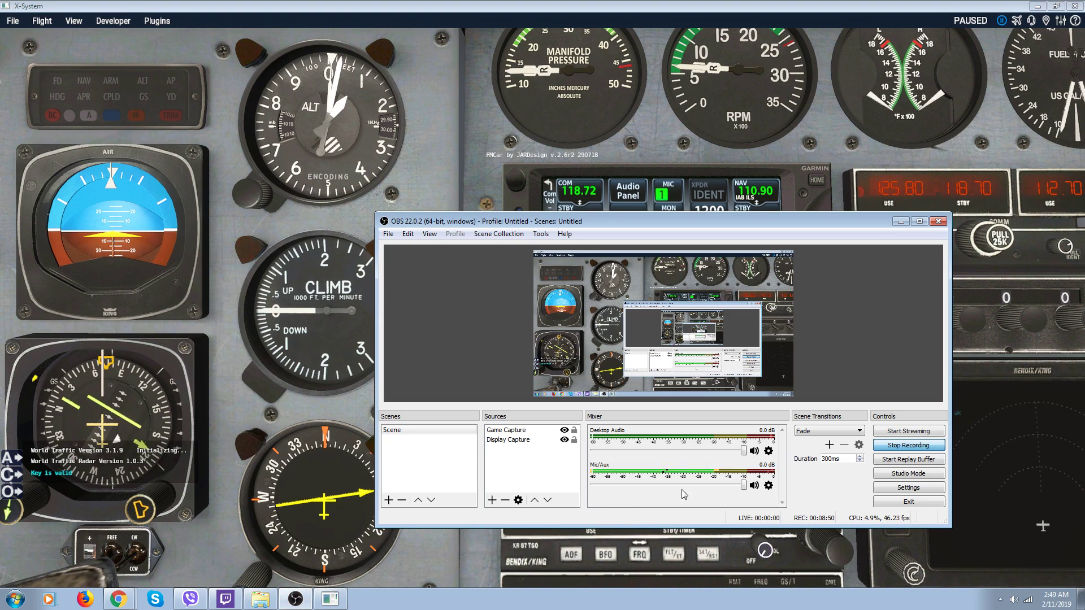